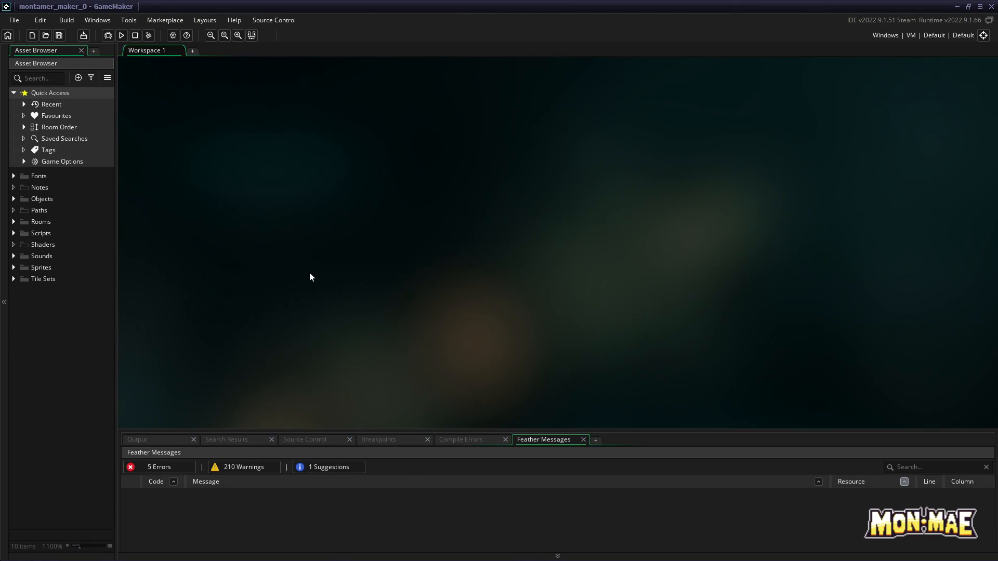
# Open the spr_monsters_battle sprite from the Monsters sprite folder in the image editor and check its grid settings
pyautogui.click(13, 267)
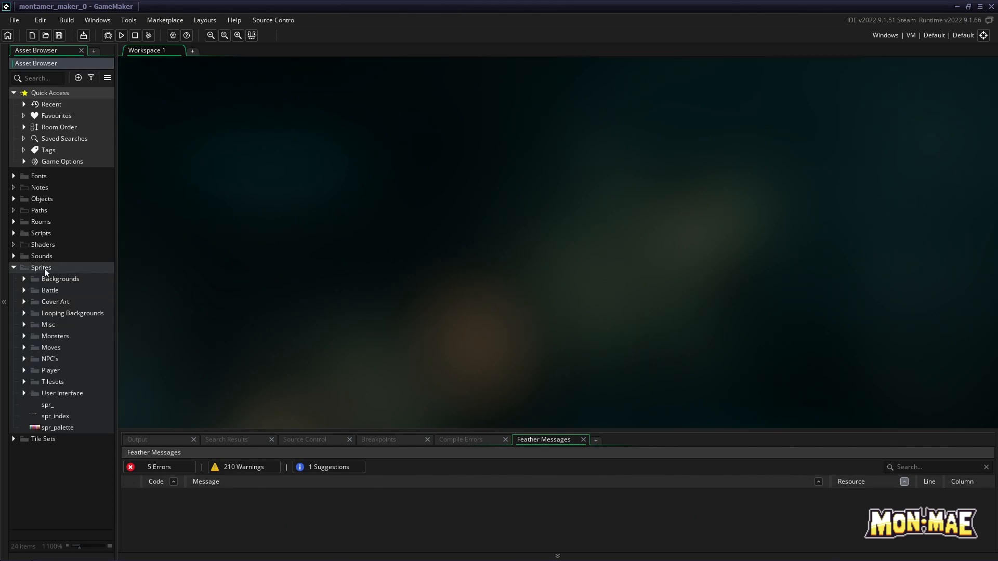
pyautogui.click(24, 335)
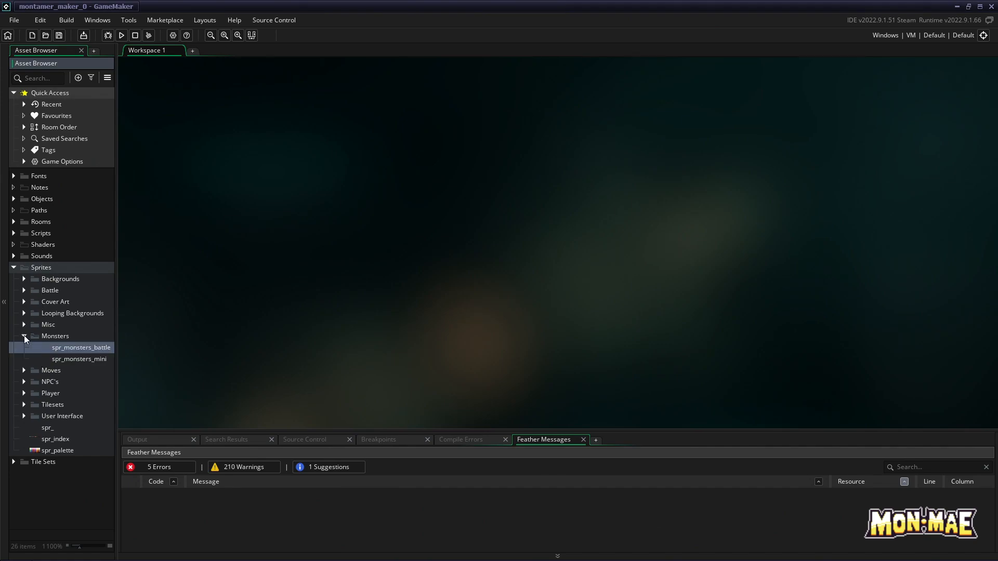
pyautogui.doubleClick(86, 349)
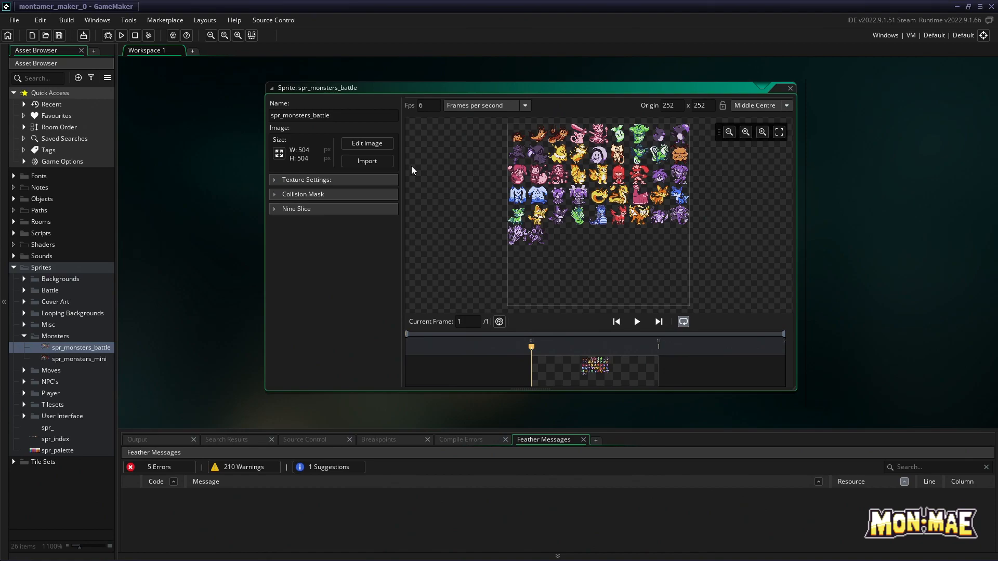
pyautogui.click(762, 132)
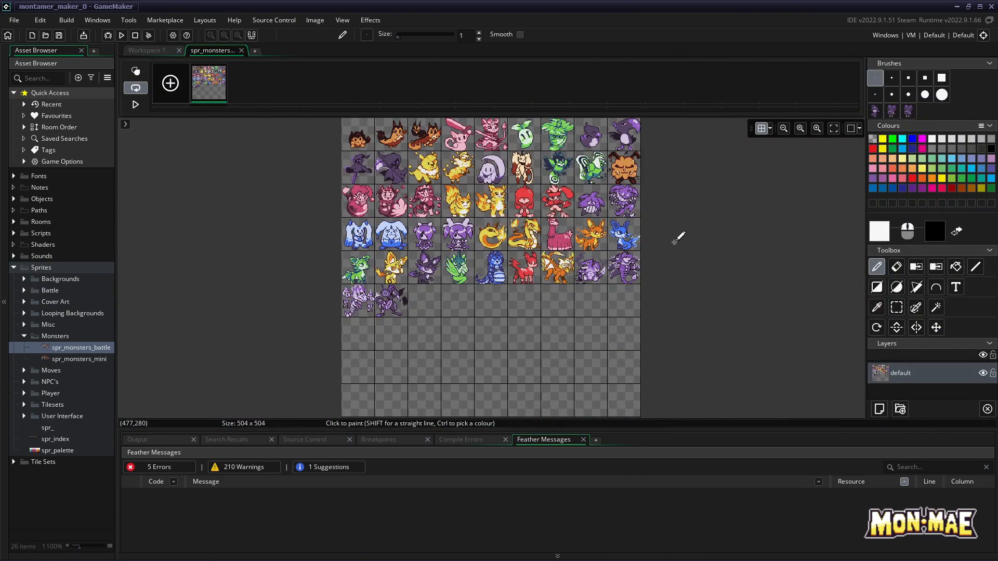
pyautogui.click(772, 130)
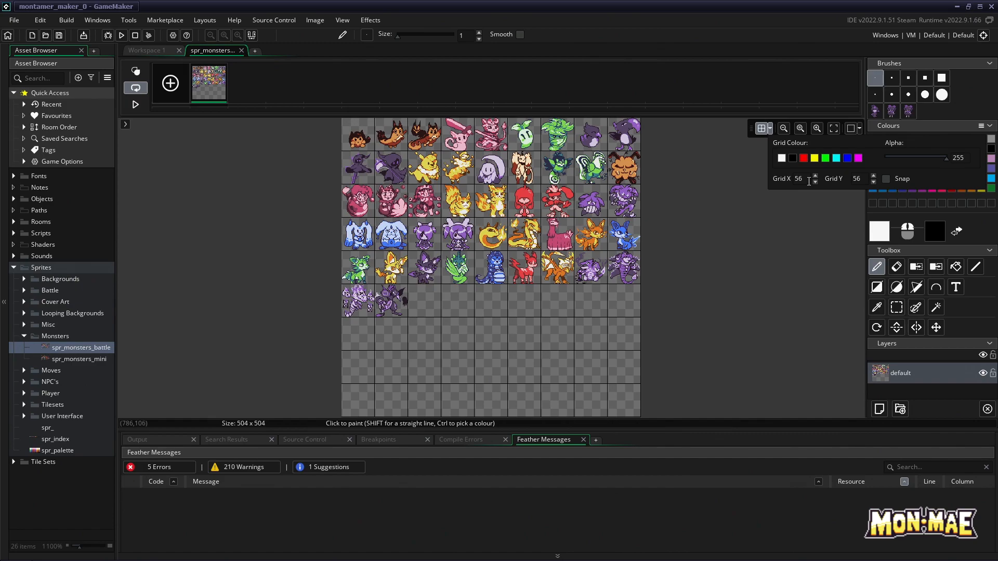
pyautogui.click(772, 130)
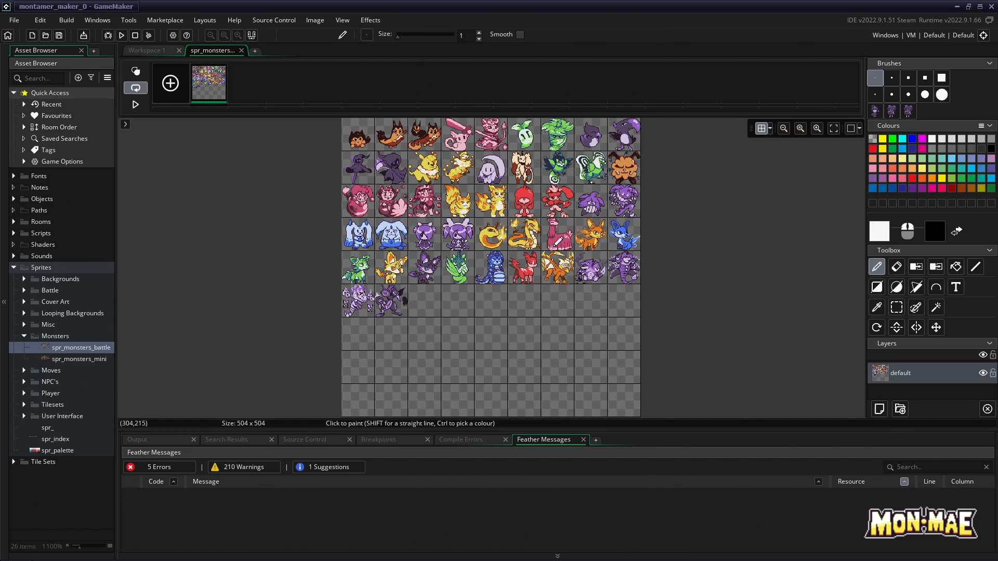
# Select the empty grid cell directly after the last monster in the sixth row with the Rectangle select tool
pyautogui.click(819, 129)
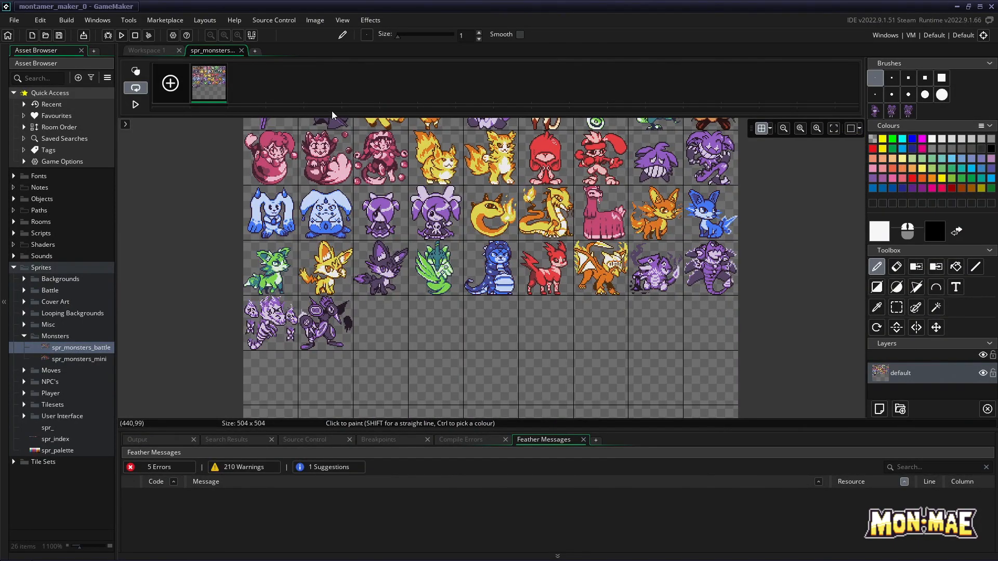
pyautogui.click(897, 308)
pyautogui.click(818, 129)
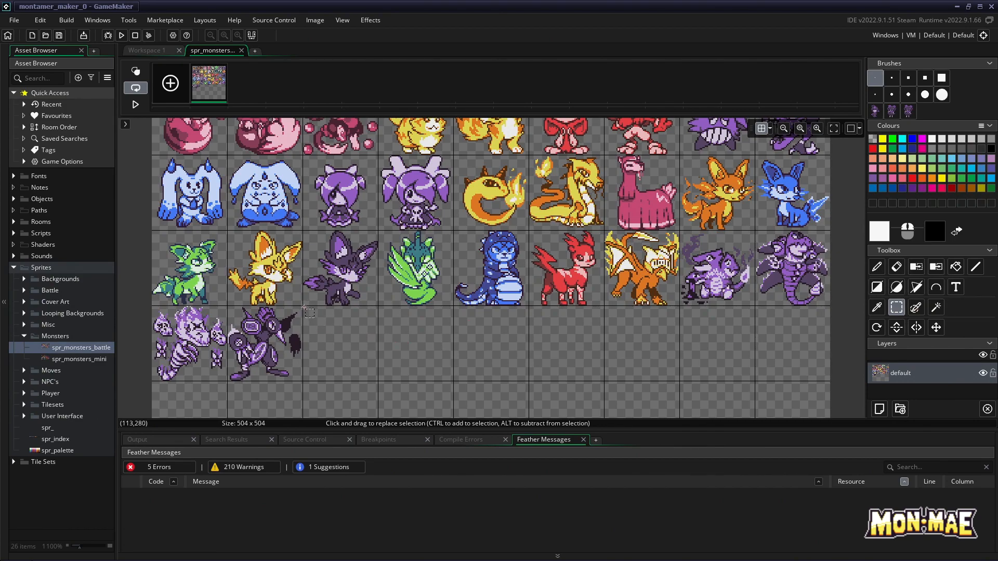
pyautogui.moveTo(304, 306); pyautogui.dragTo(379, 382)
pyautogui.click(815, 129)
pyautogui.click(815, 130)
pyautogui.click(815, 130)
pyautogui.scroll(-2, 538, 297)
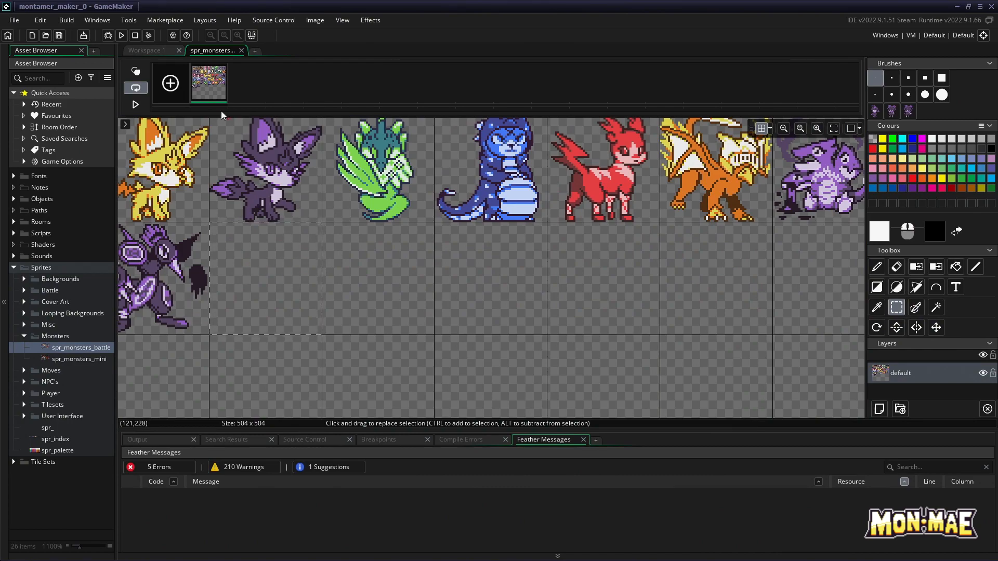
# Return to the workspace and create a new sprite in the Monsters folder
pyautogui.click(155, 50)
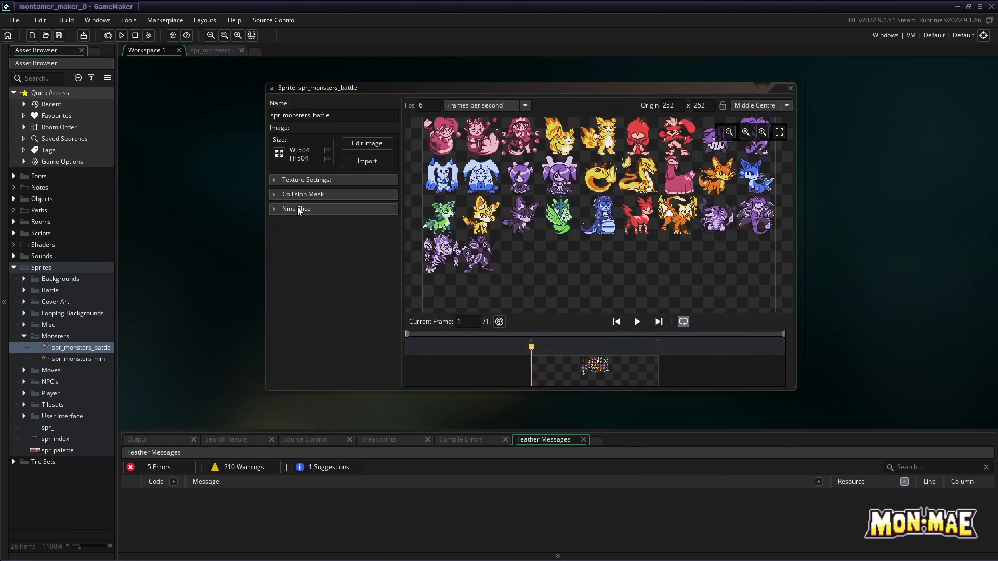
pyautogui.rightClick(63, 338)
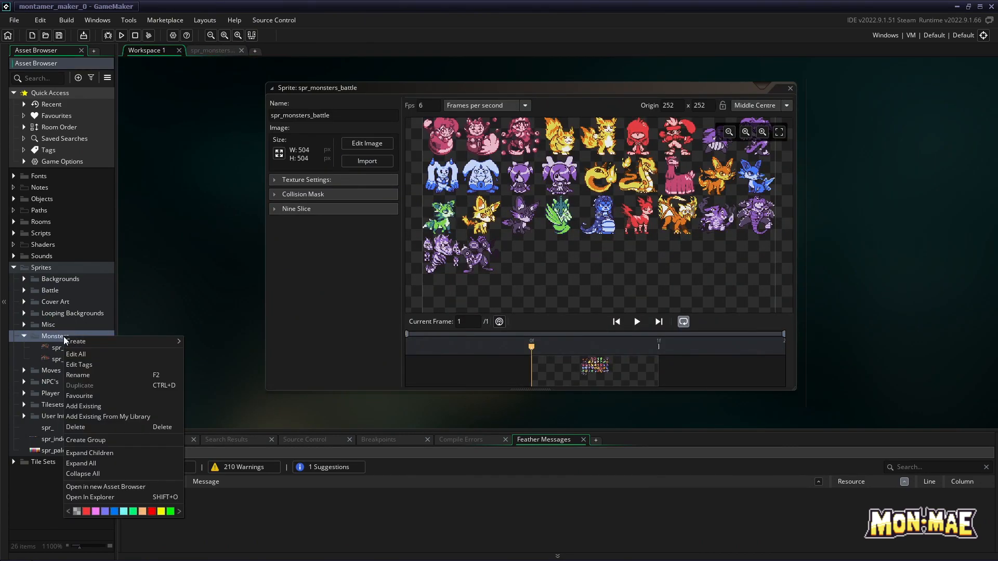
pyautogui.moveTo(156, 342)
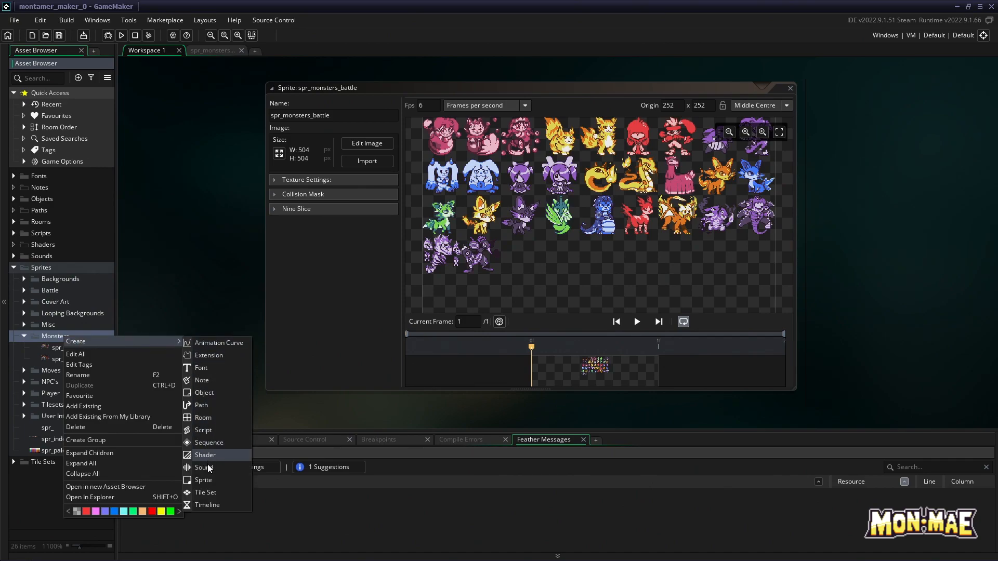
pyautogui.click(203, 480)
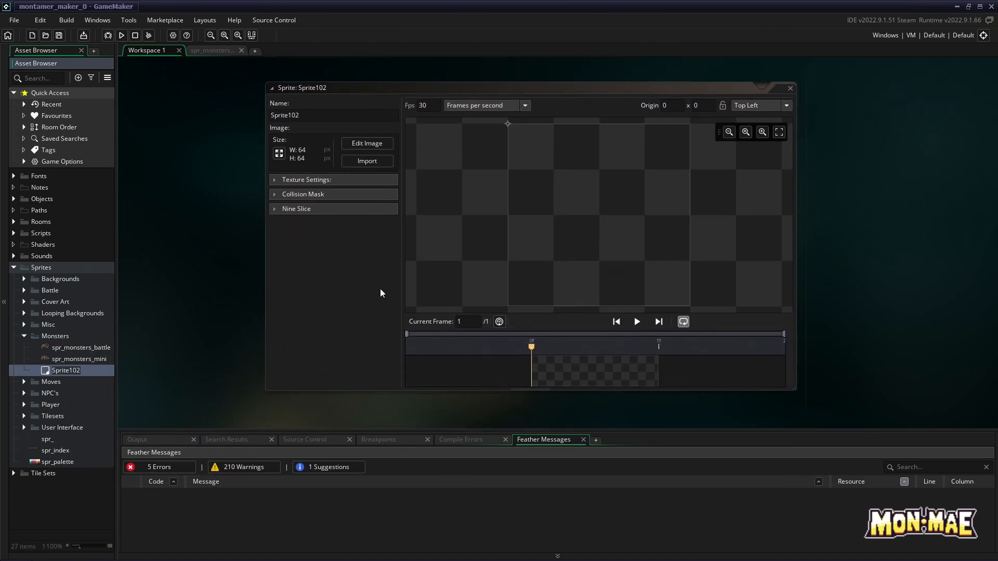
# Import c.png into the new sprite and accept the non-undoable import
pyautogui.click(377, 159)
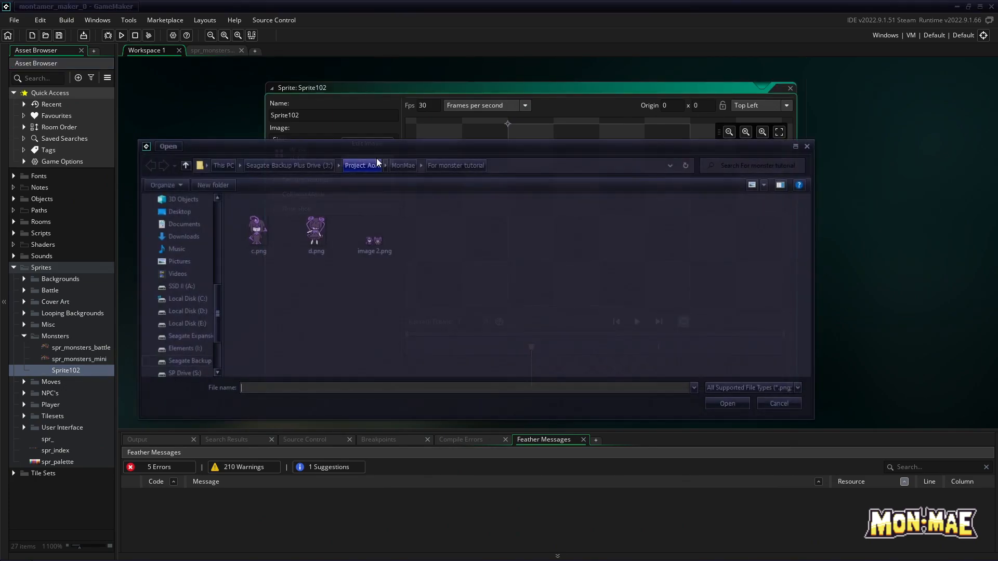
pyautogui.click(252, 236)
pyautogui.doubleClick(253, 236)
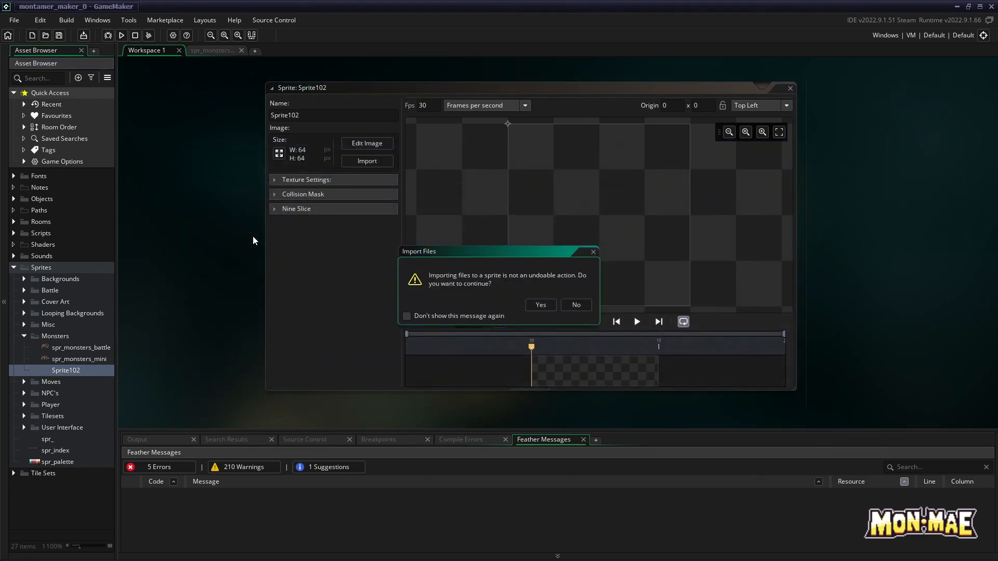
pyautogui.click(541, 306)
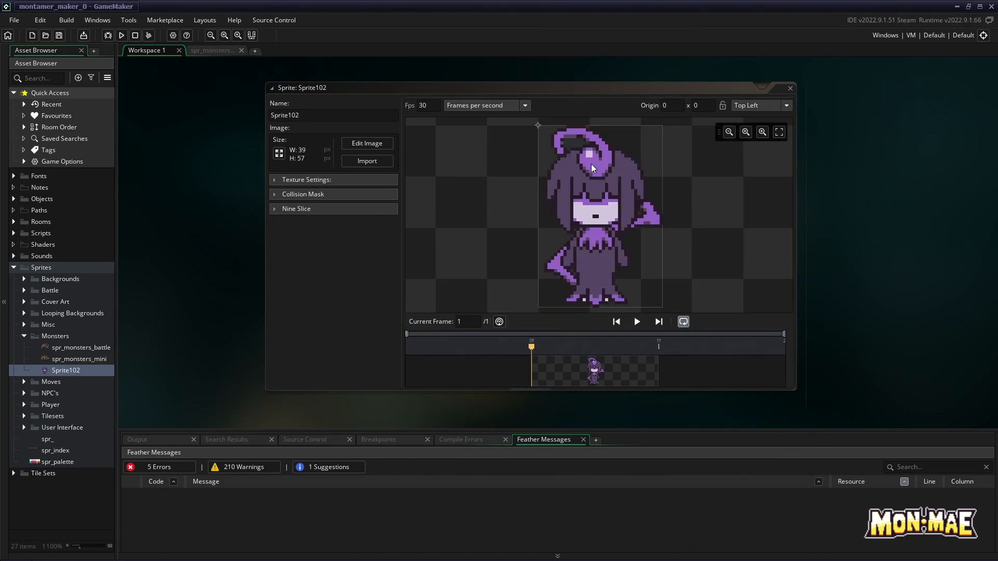
# Open Sprite102's image for editing, select the whole monster with the Rectangle select tool and copy the selection
pyautogui.click(370, 144)
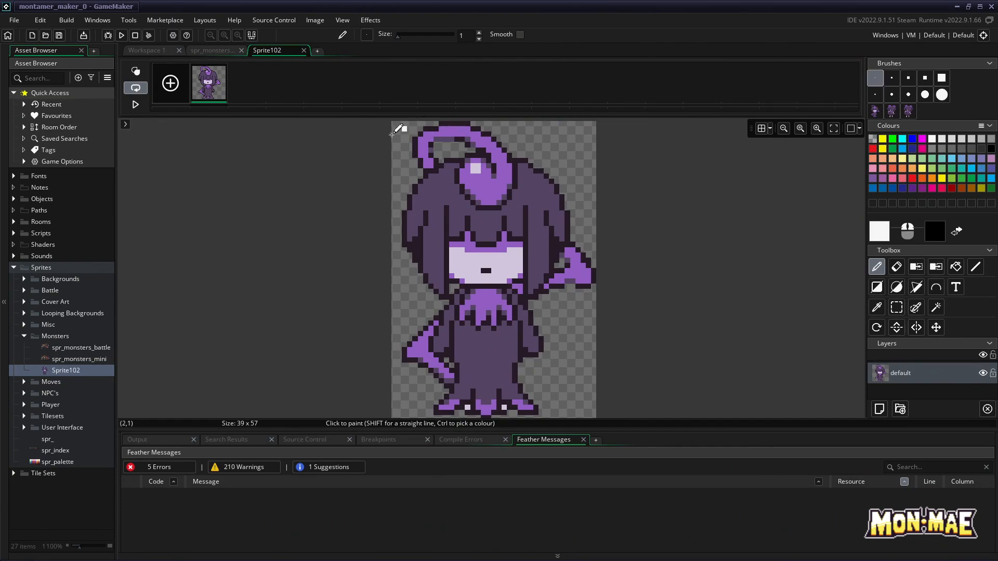
pyautogui.click(898, 310)
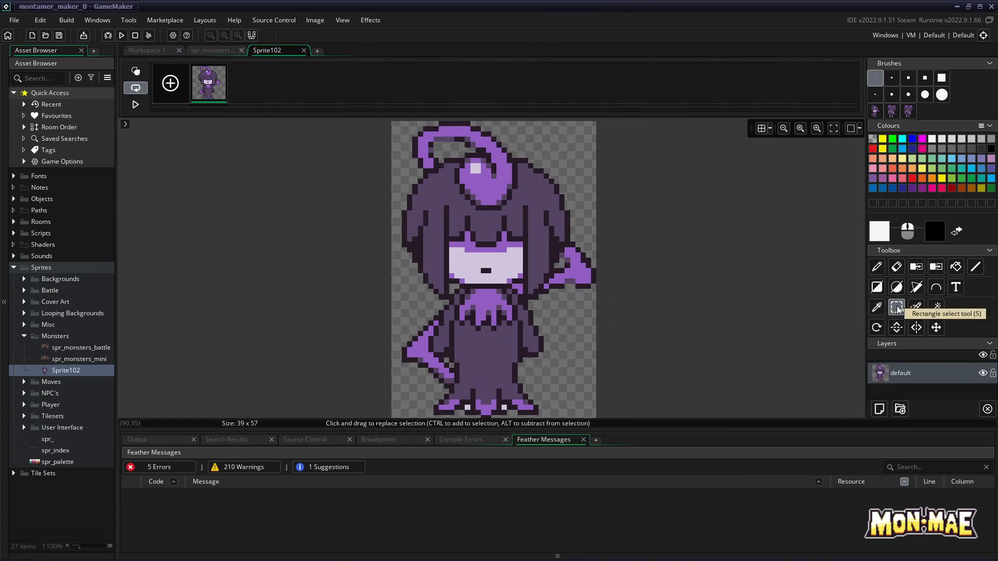
pyautogui.moveTo(395, 122); pyautogui.dragTo(595, 366)
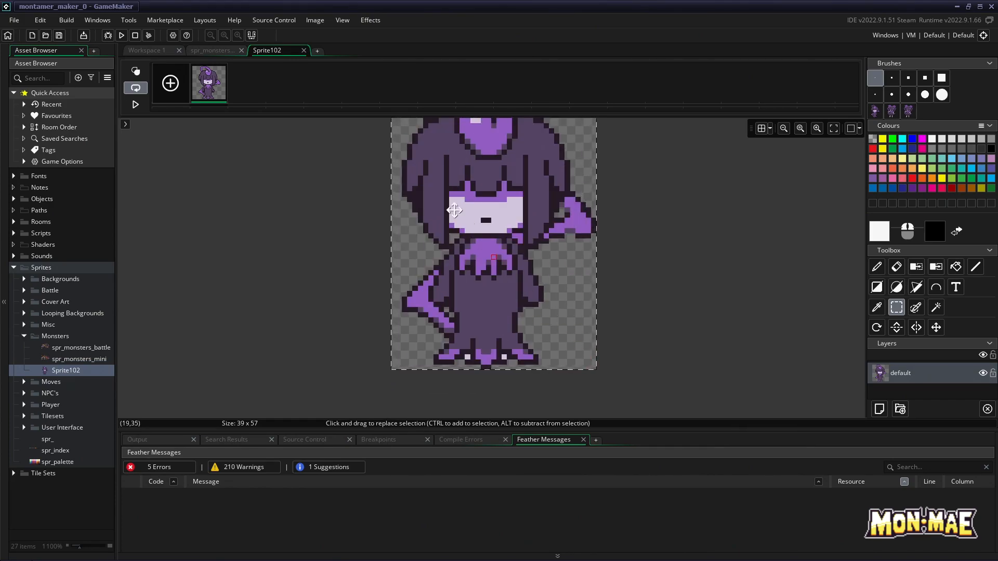
pyautogui.click(322, 21)
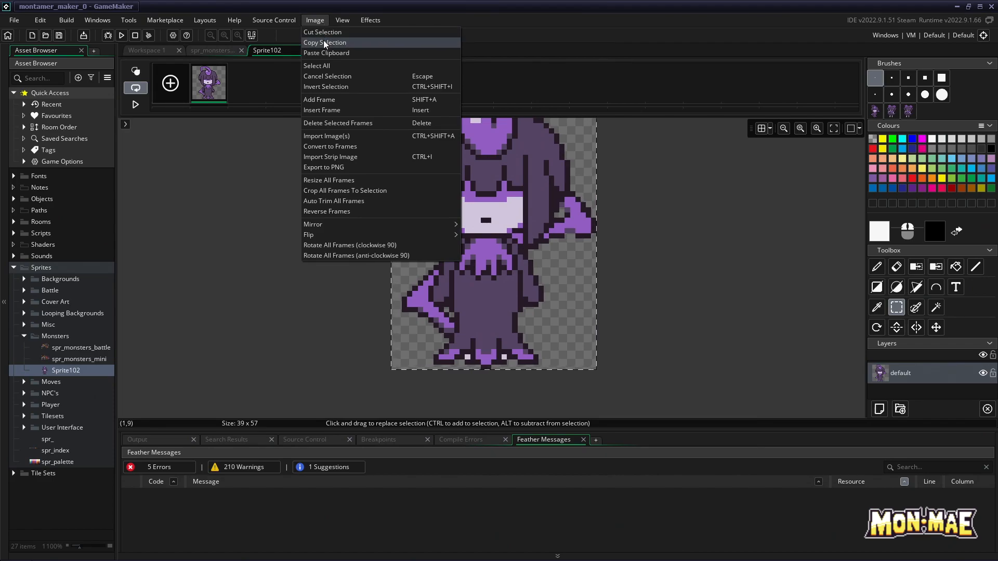
pyautogui.click(323, 42)
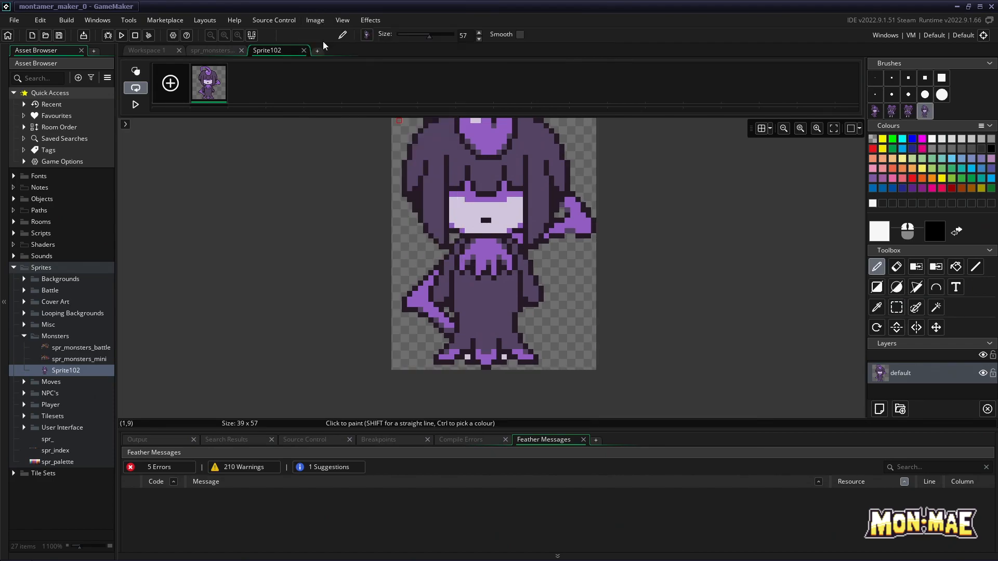
# Place the copied monster in the selected empty cell of the spr_monsters_battle sheet and close Sprite102's image editor
pyautogui.click(213, 49)
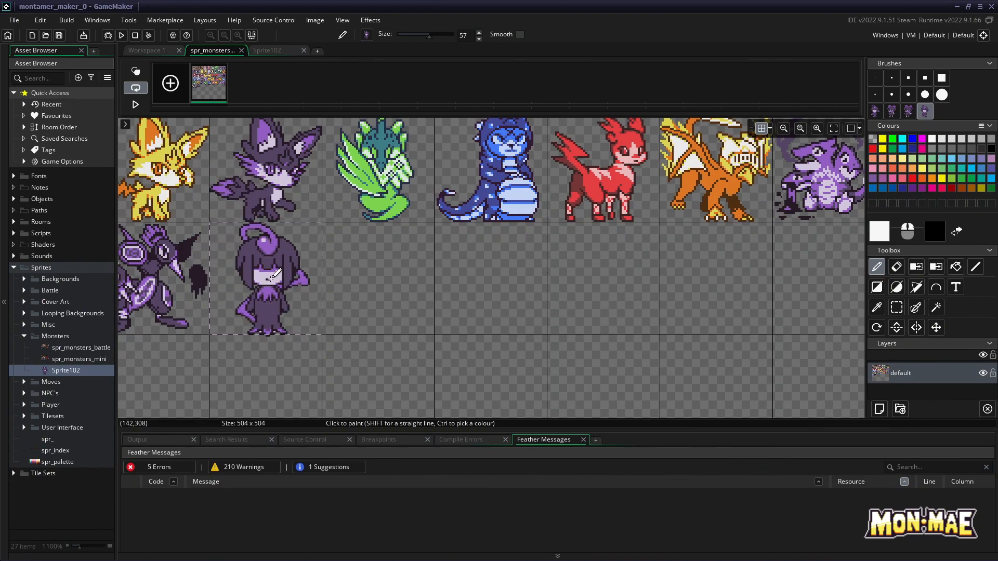
pyautogui.click(271, 278)
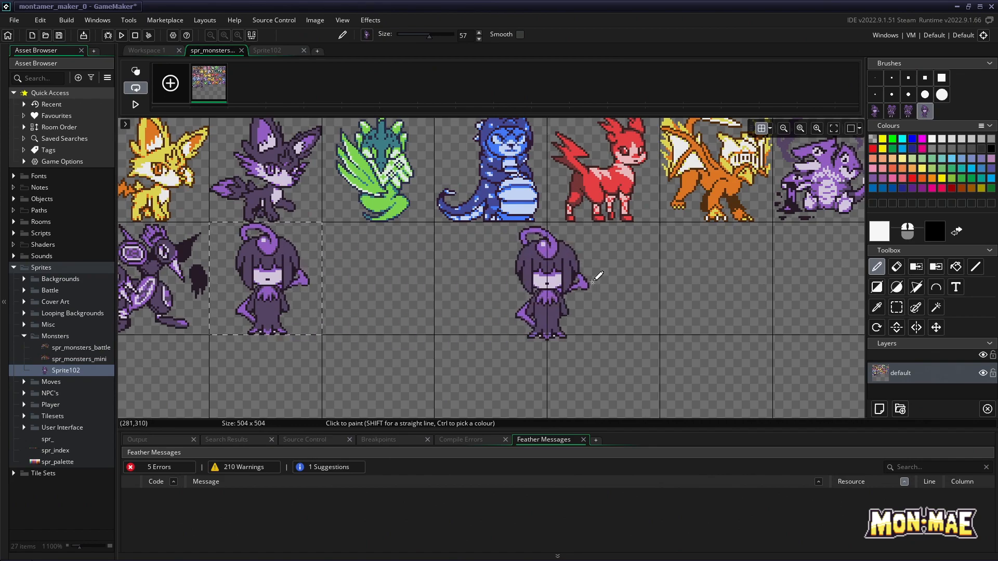
pyautogui.click(276, 51)
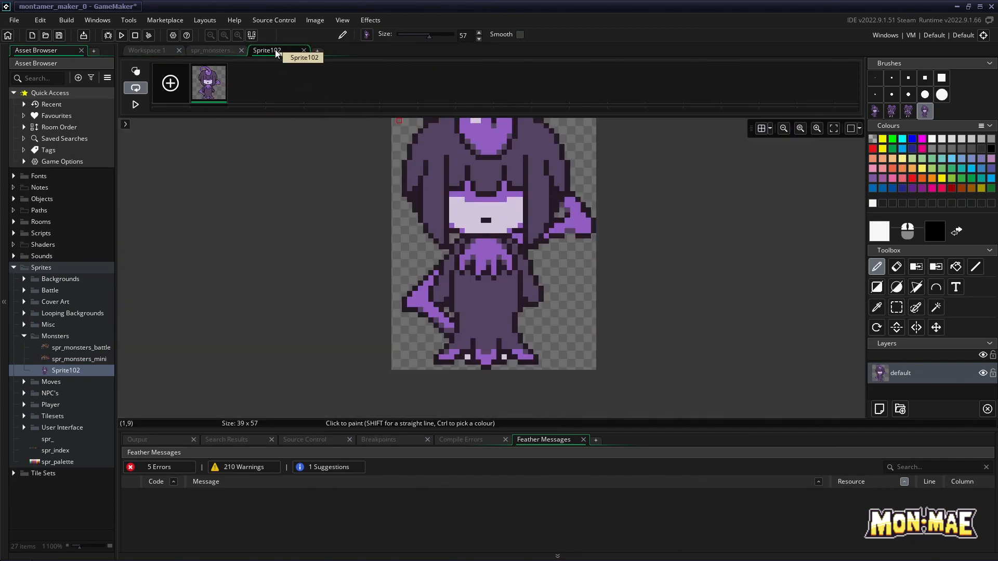
pyautogui.click(304, 50)
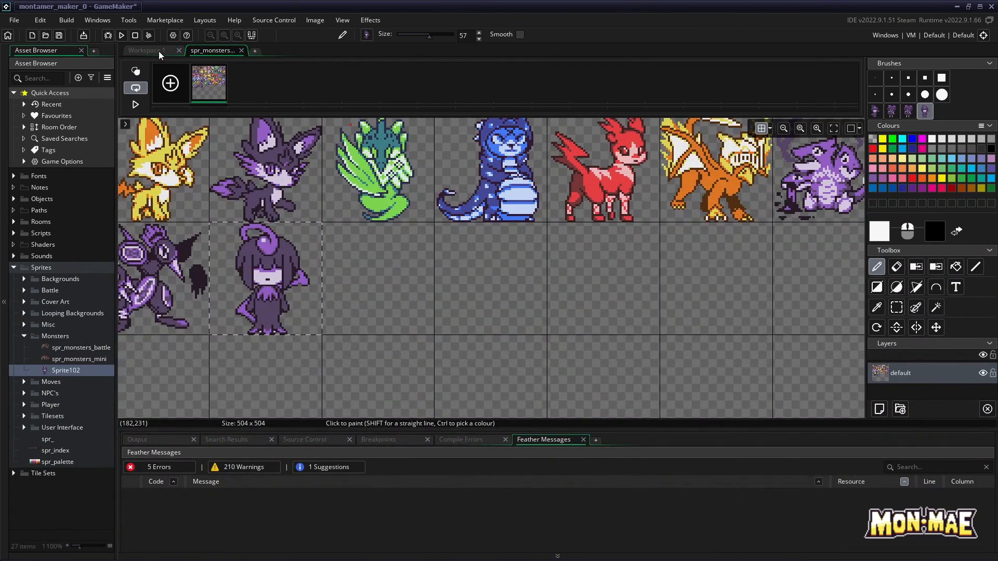
# Replace Sprite102's image by importing d.png from the workspace, accepting the non-undoable import
pyautogui.click(158, 51)
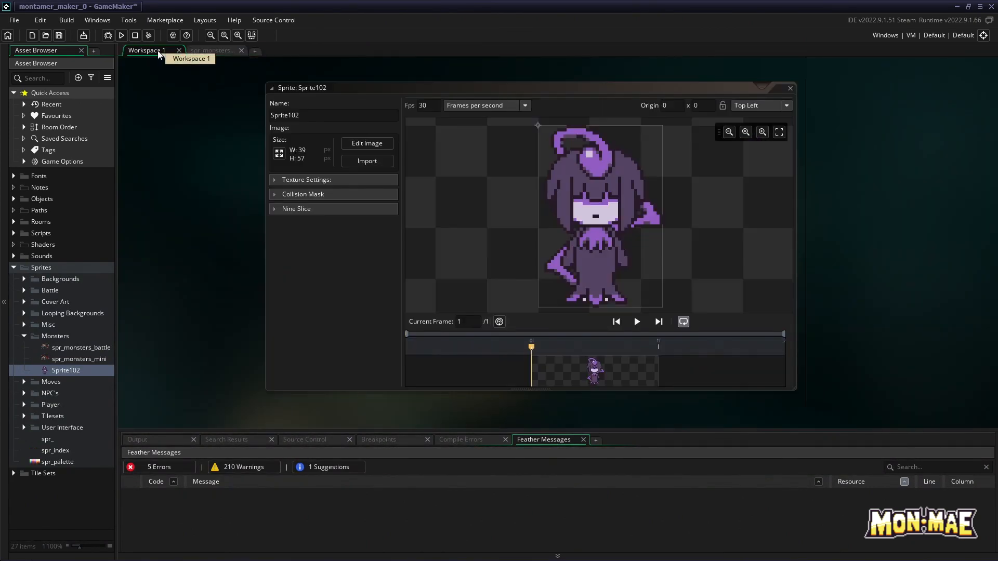
pyautogui.click(367, 162)
pyautogui.doubleClick(322, 235)
pyautogui.click(540, 305)
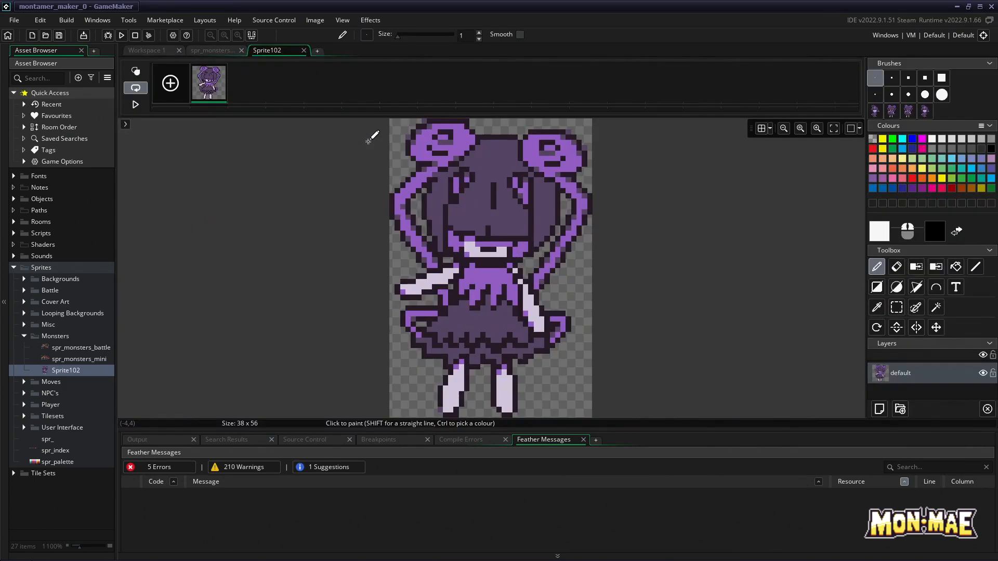
# Edit Sprite102's new image, select the entire pigtailed monster with the Rectangle select tool and copy the selection
pyautogui.click(369, 144)
pyautogui.click(898, 308)
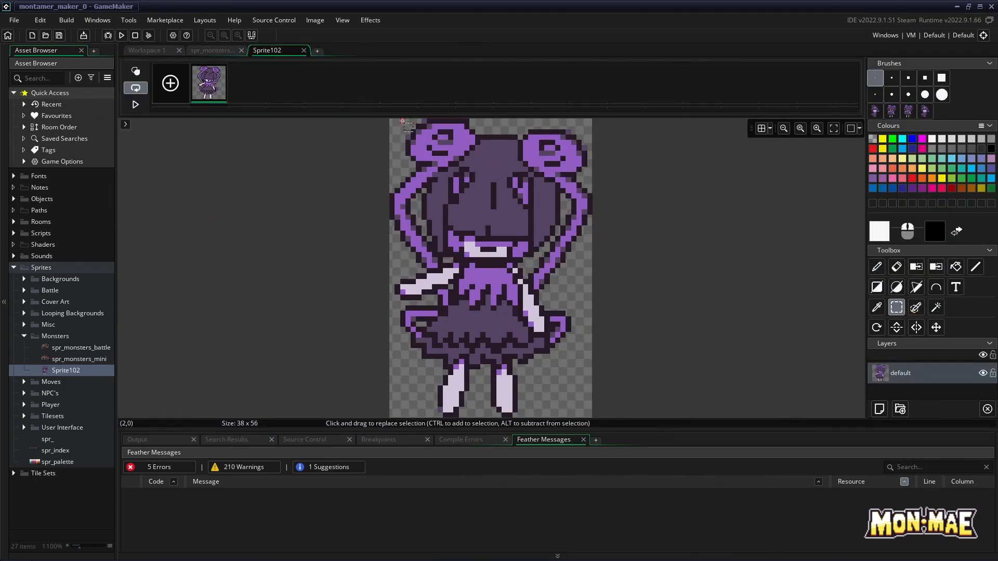
pyautogui.moveTo(392, 122); pyautogui.dragTo(591, 367)
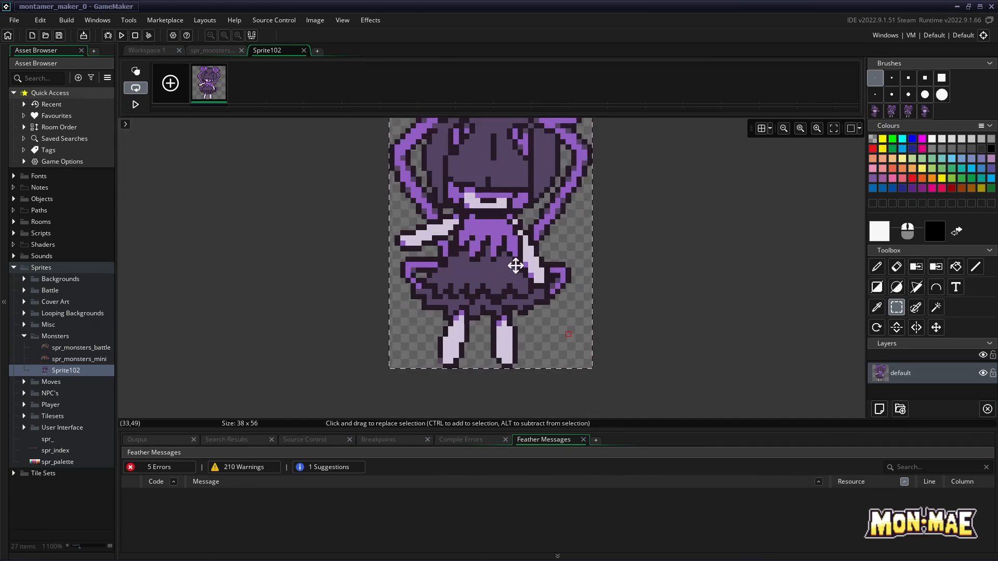
pyautogui.click(322, 23)
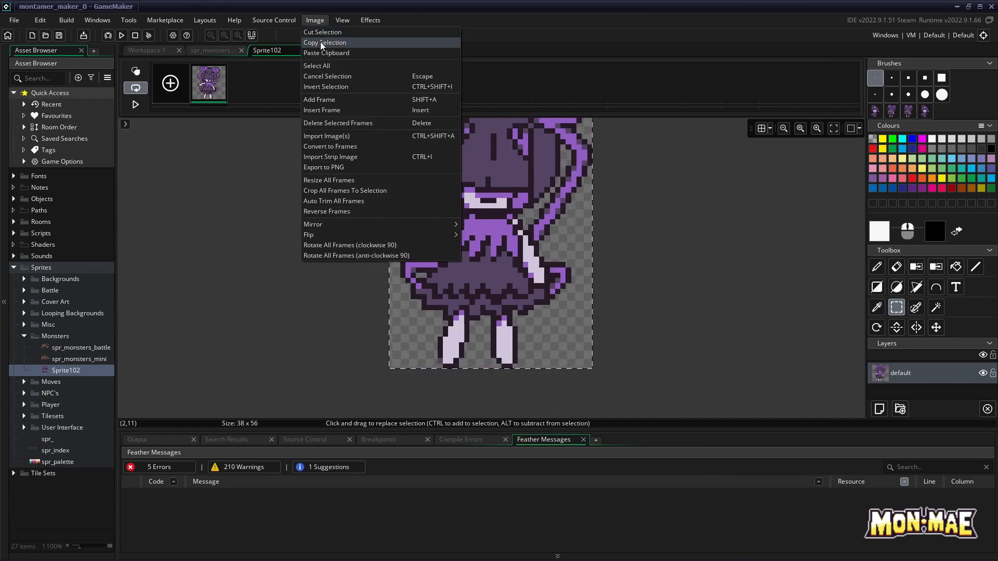
pyautogui.click(320, 42)
# Select the empty cell following the first added monster in the spr_monsters_battle sheet and paste the pigtailed monster into it
pyautogui.click(213, 50)
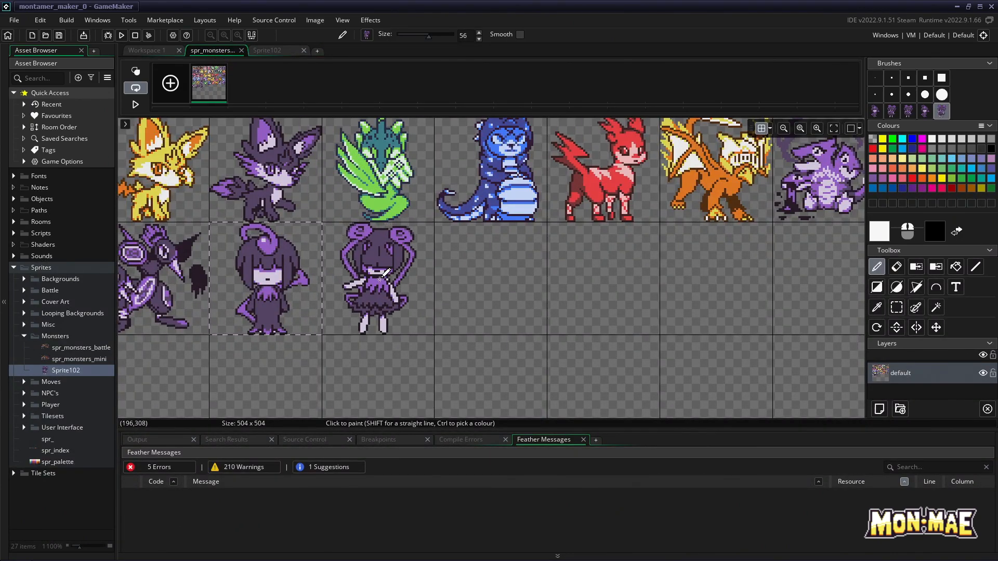
pyautogui.click(385, 280)
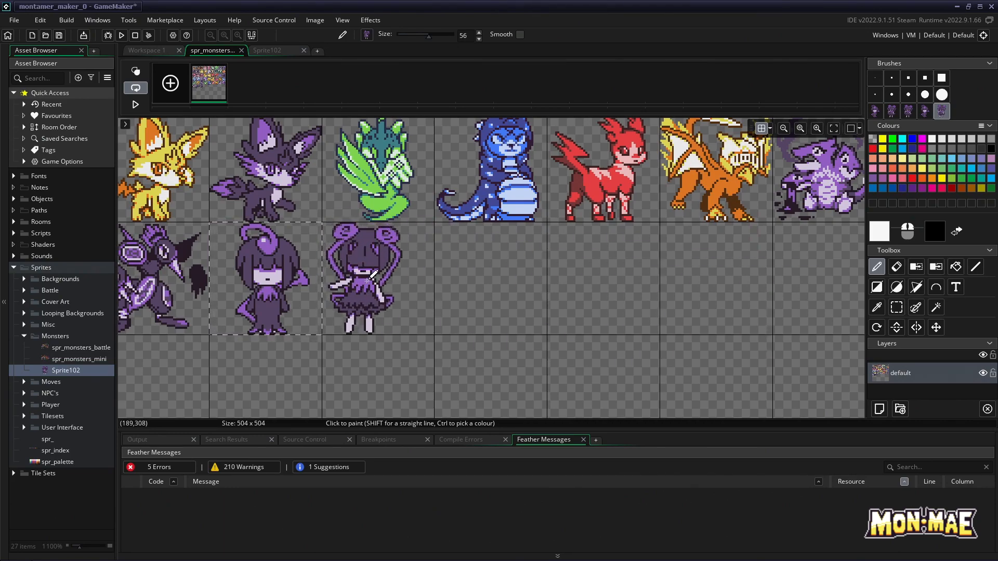
pyautogui.click(897, 308)
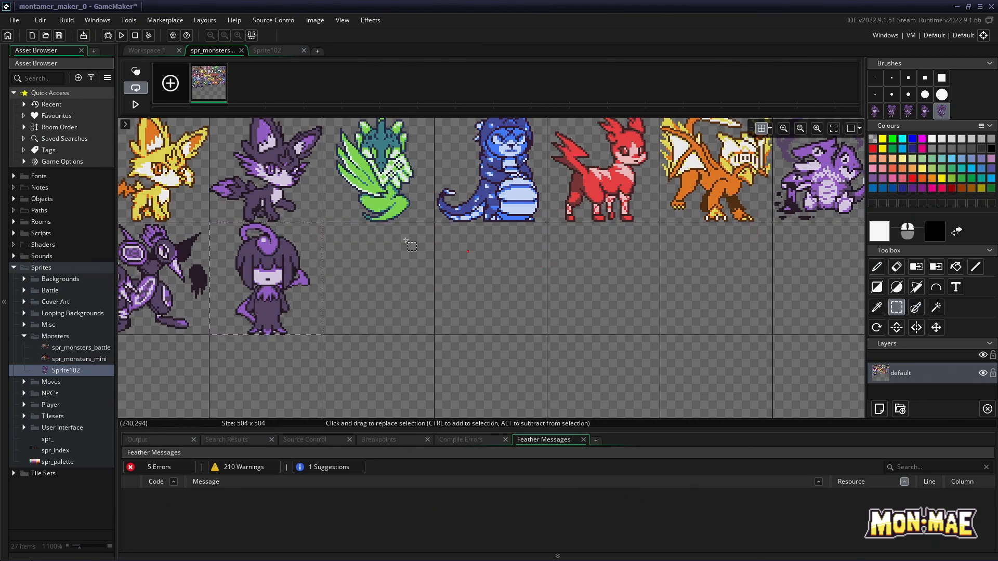
pyautogui.moveTo(322, 223); pyautogui.dragTo(434, 336)
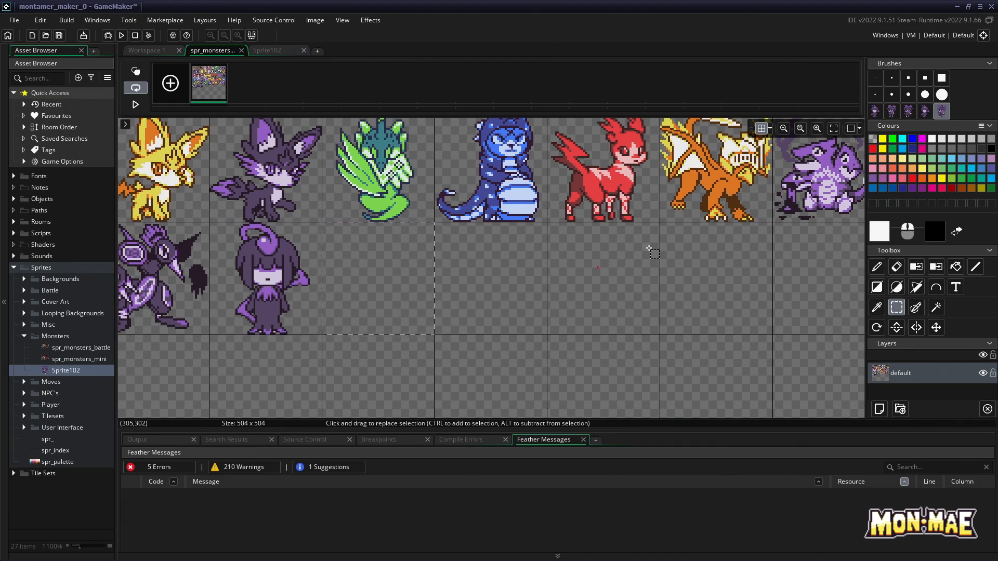
pyautogui.click(323, 19)
pyautogui.click(316, 52)
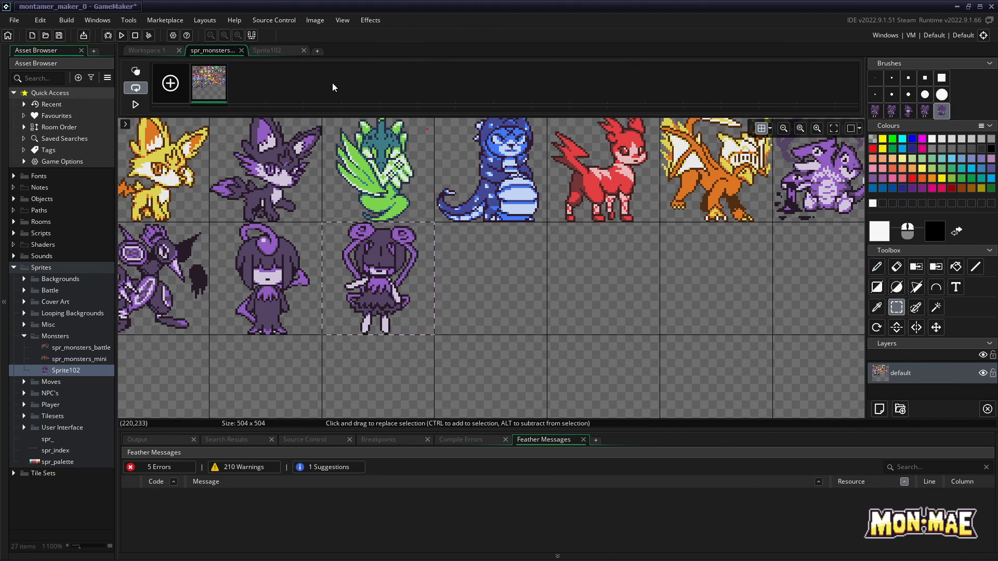
# Close the image editors of Sprite102 and spr_monsters_battle
pyautogui.click(285, 50)
pyautogui.click(304, 50)
pyautogui.click(241, 50)
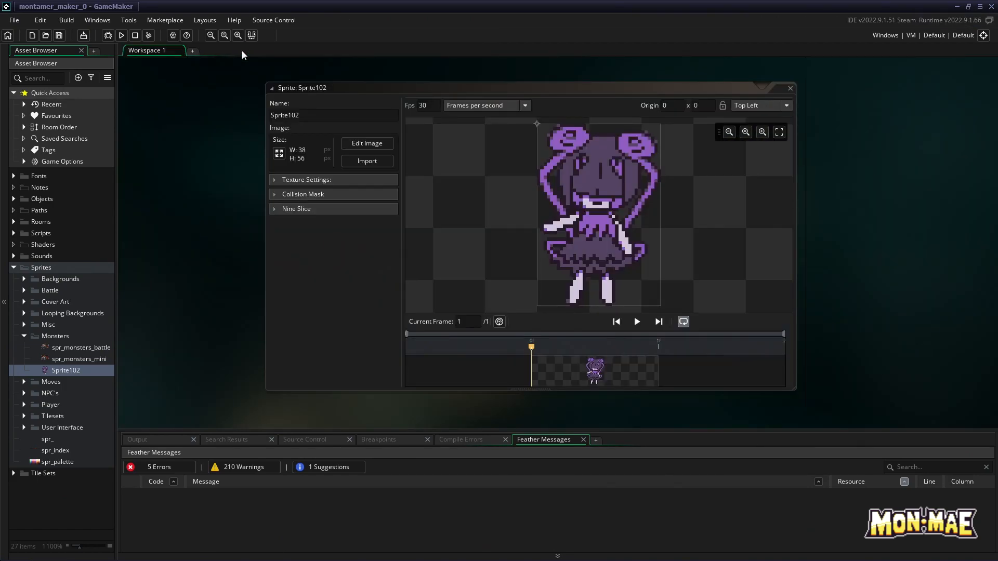
# Check the updated spr_monsters_battle sheet and delete Sprite102 from the Monsters group, confirming the deletion
pyautogui.click(791, 89)
pyautogui.click(94, 348)
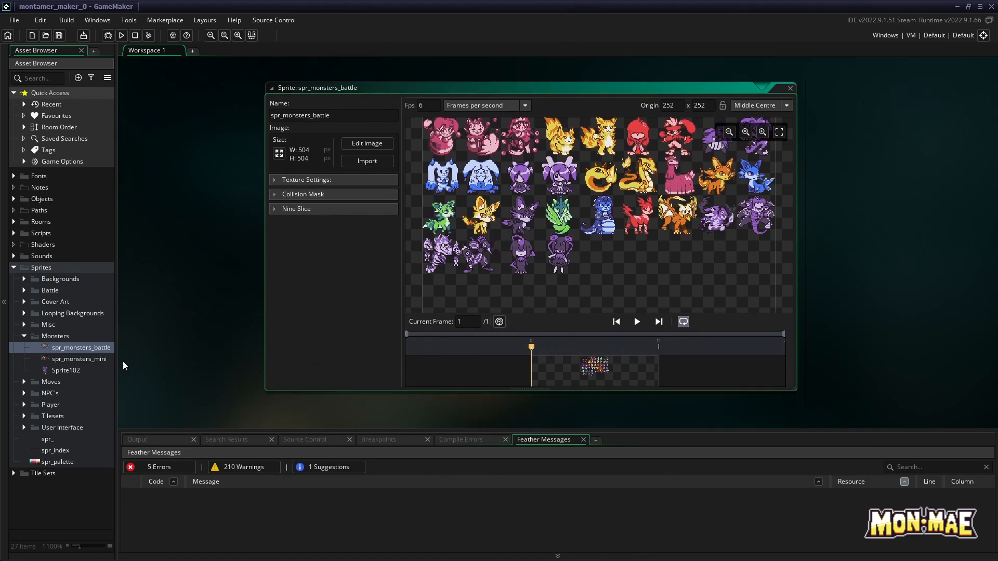
pyautogui.rightClick(77, 369)
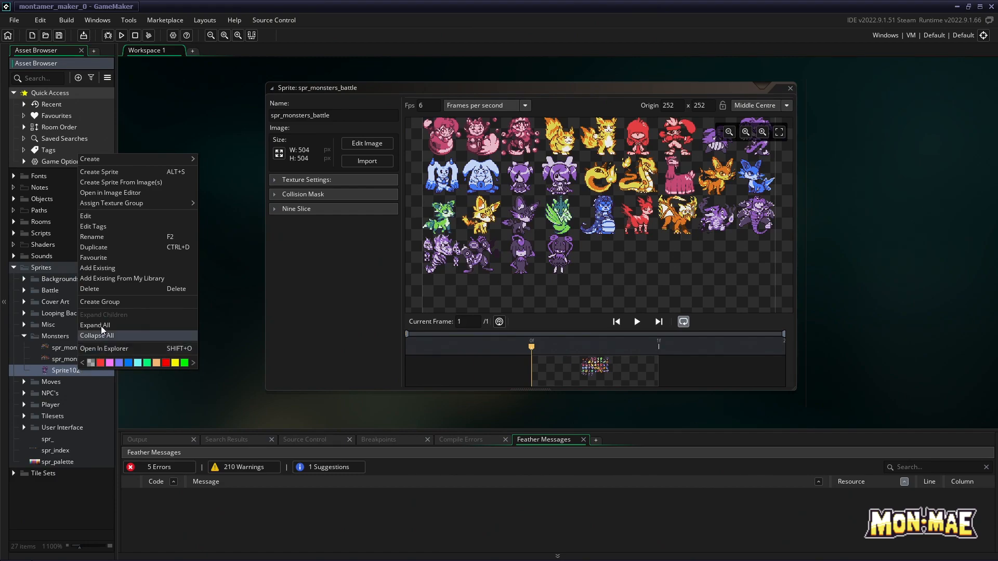
pyautogui.click(99, 286)
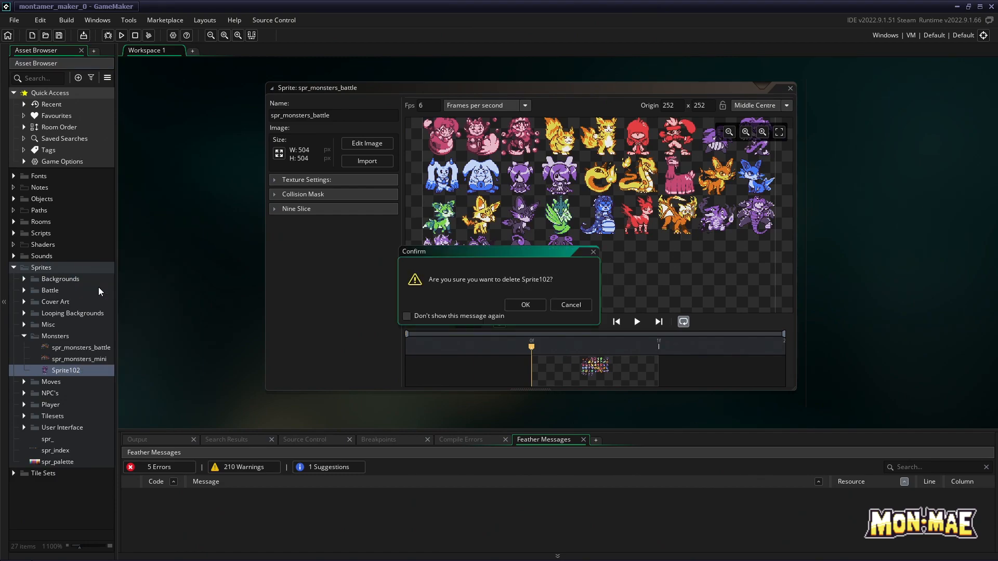
pyautogui.click(534, 306)
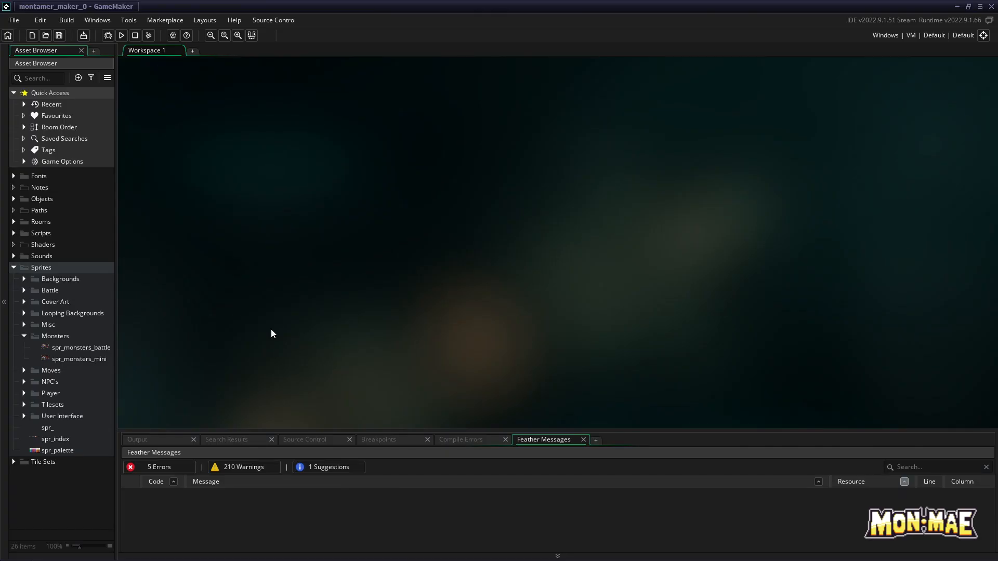
# Open the spr_monsters_mini image for editing and display its 16 x 16 grid
pyautogui.doubleClick(100, 359)
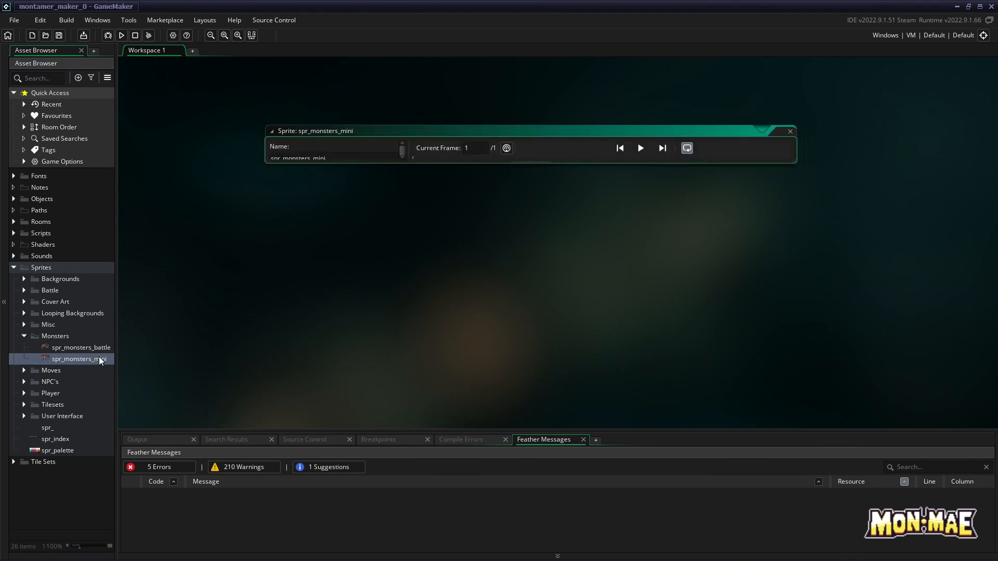
pyautogui.click(384, 142)
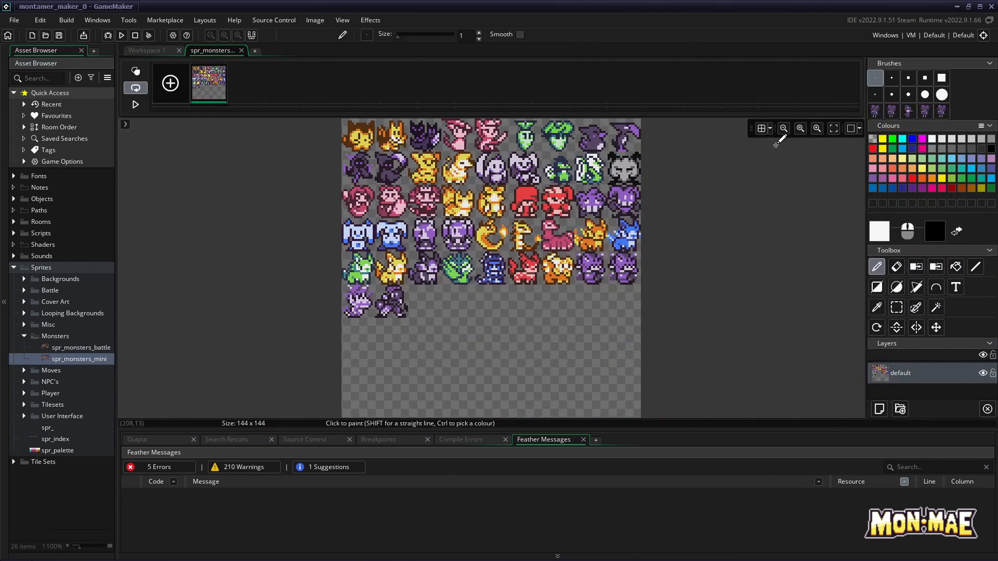
pyautogui.click(772, 129)
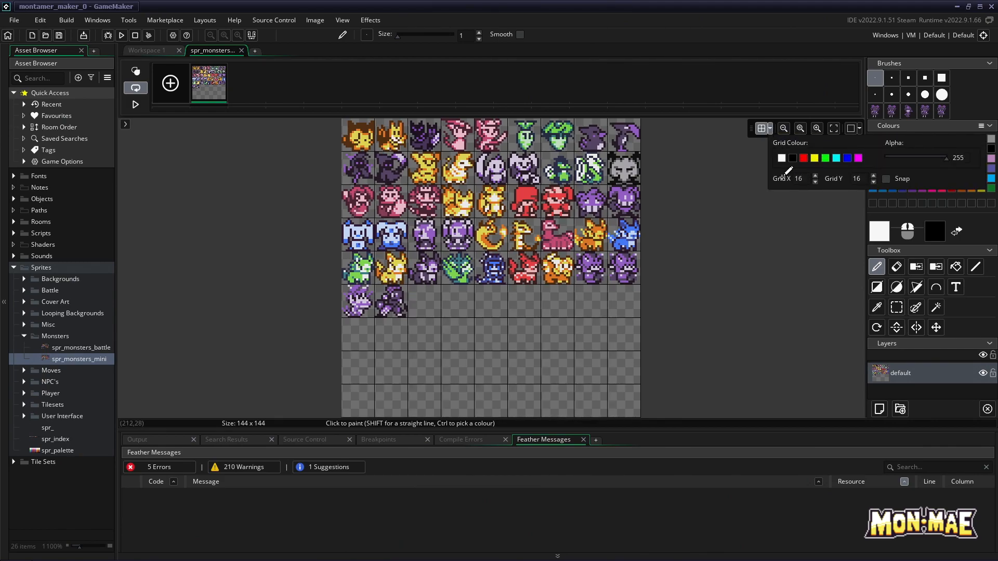
# Create a new sprite in the Monsters group and import image 2.png into it, accepting the non-undoable import
pyautogui.click(152, 51)
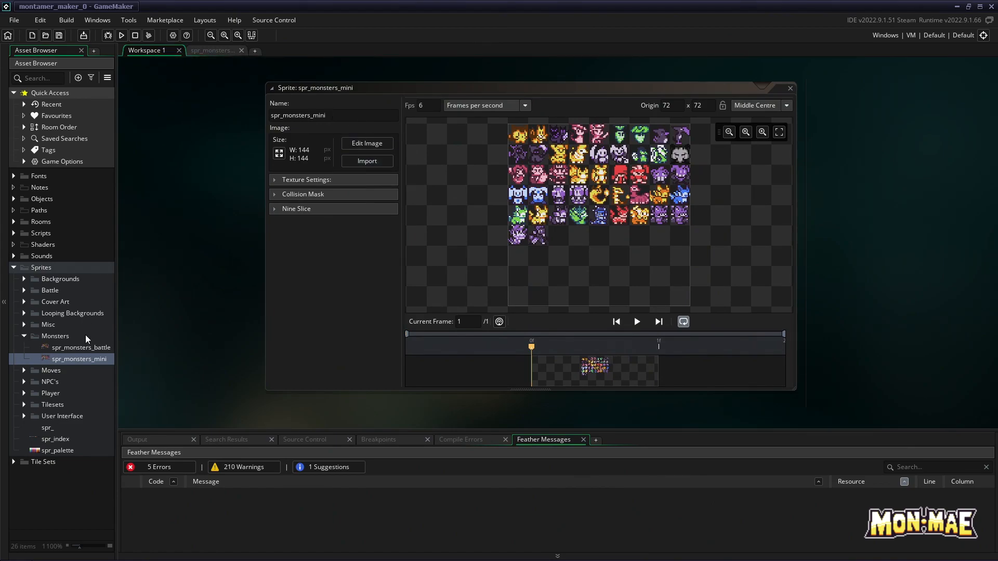
pyautogui.rightClick(60, 335)
pyautogui.moveTo(112, 338)
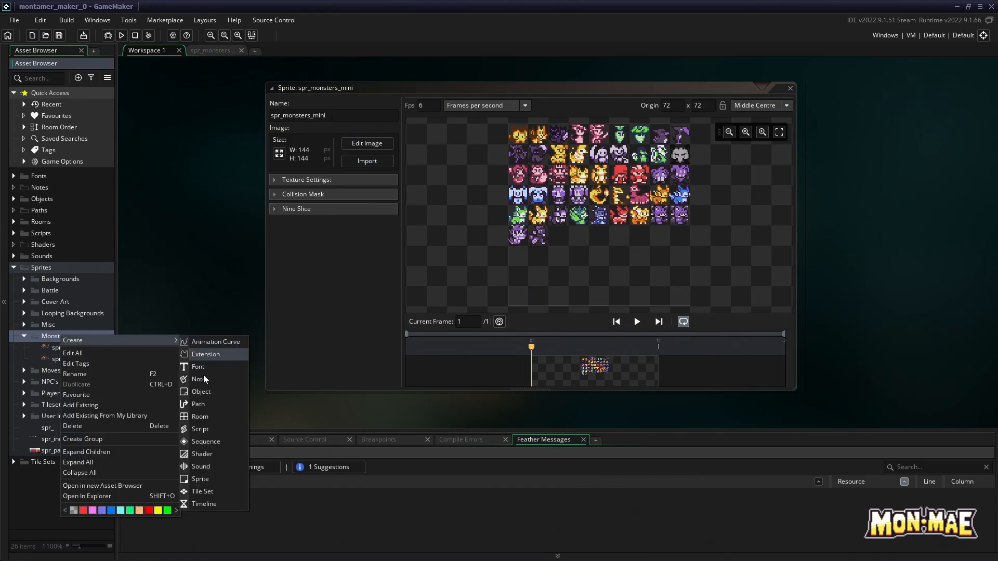
pyautogui.click(206, 477)
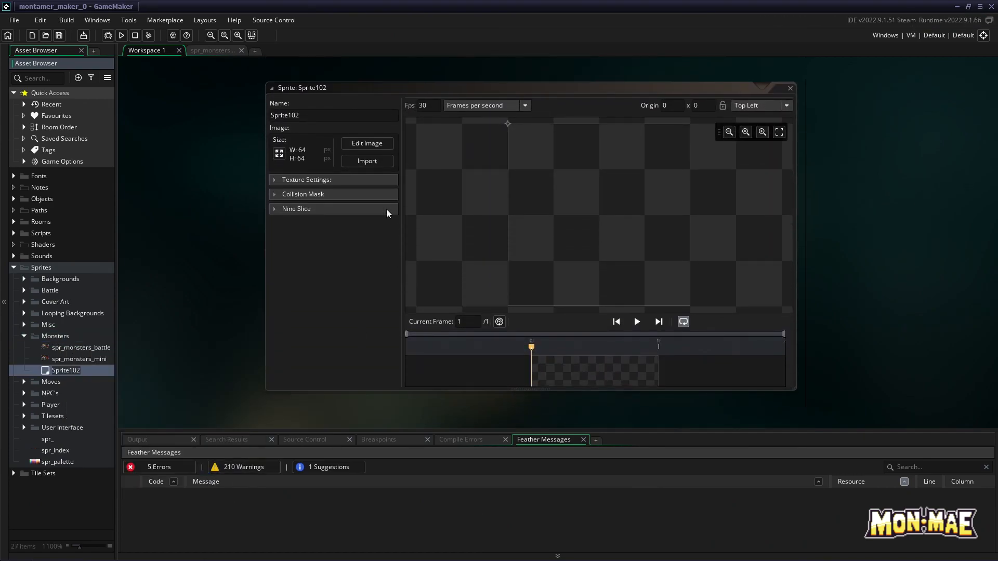
pyautogui.click(367, 161)
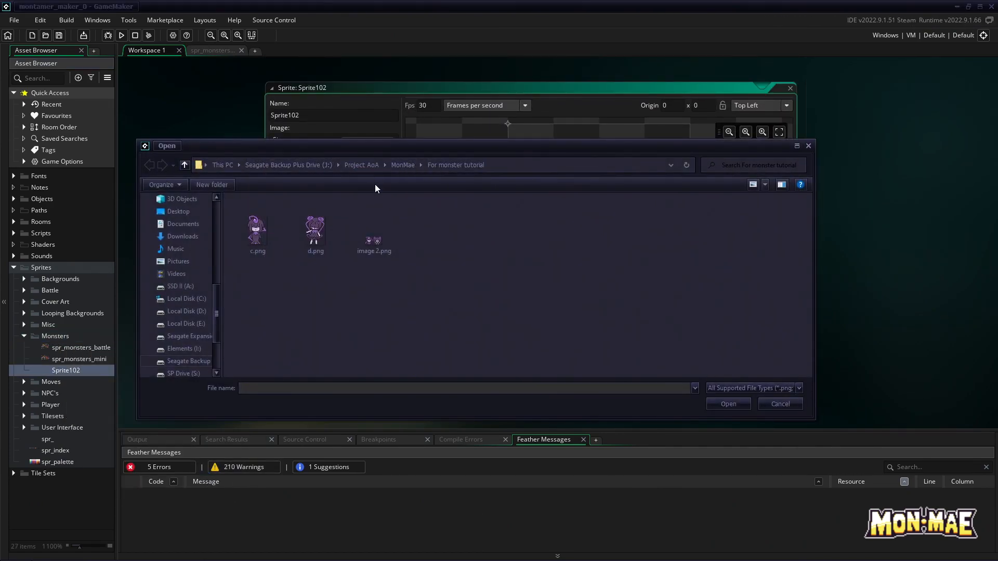
pyautogui.doubleClick(371, 244)
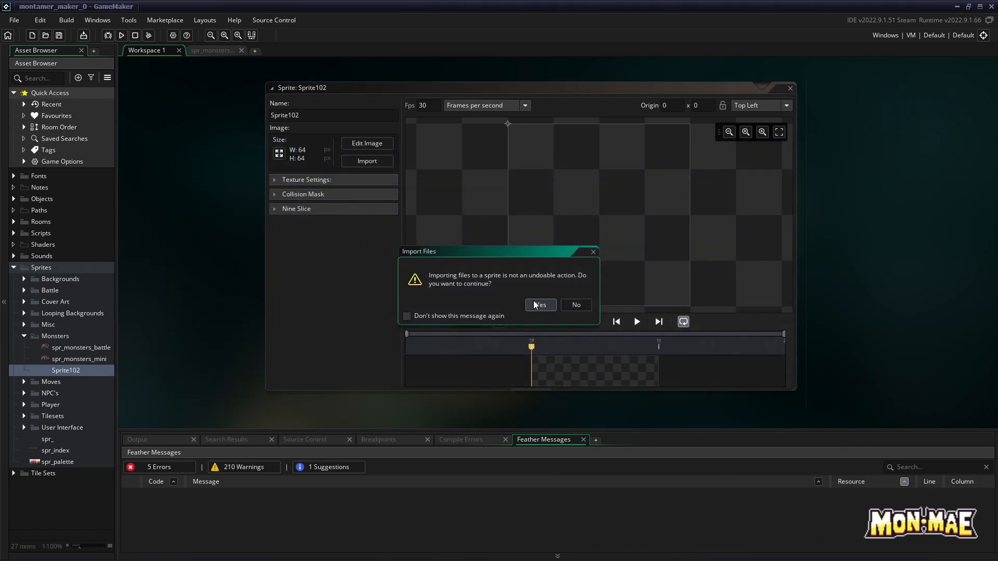
pyautogui.click(537, 305)
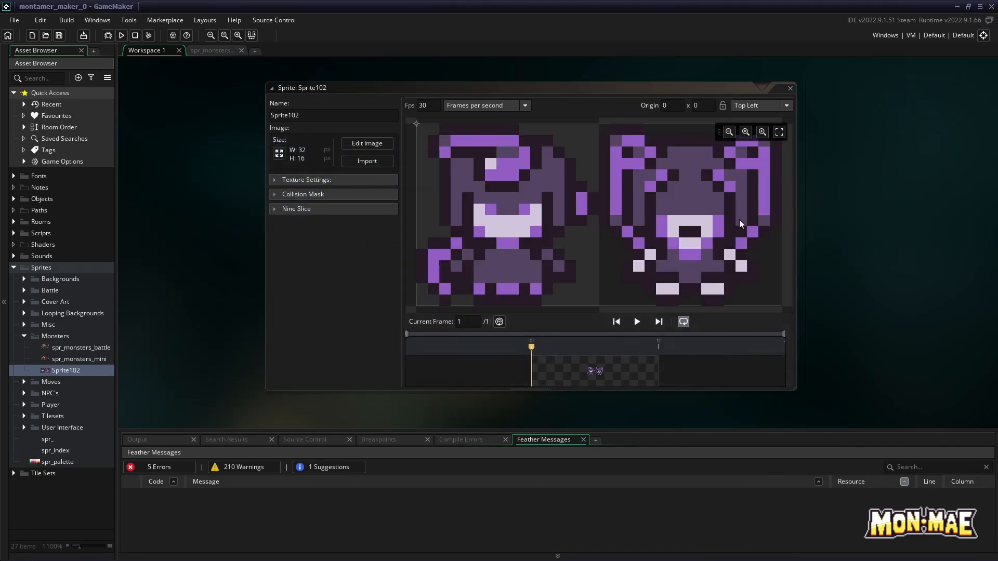
# Edit Sprite102's image with the grid shown, select the whole cell of the first mini monster with Rectangle select and copy it
pyautogui.click(374, 145)
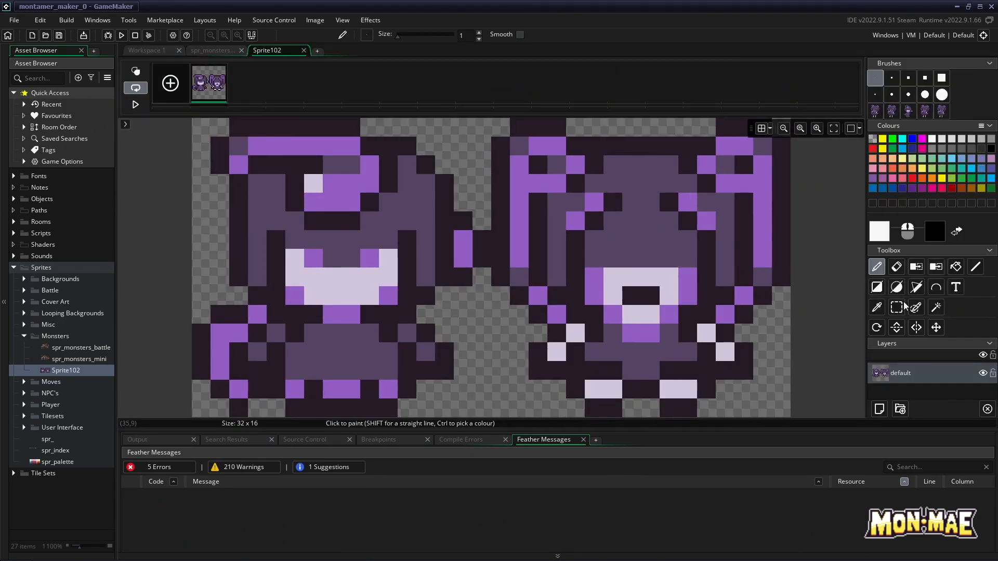
pyautogui.click(771, 129)
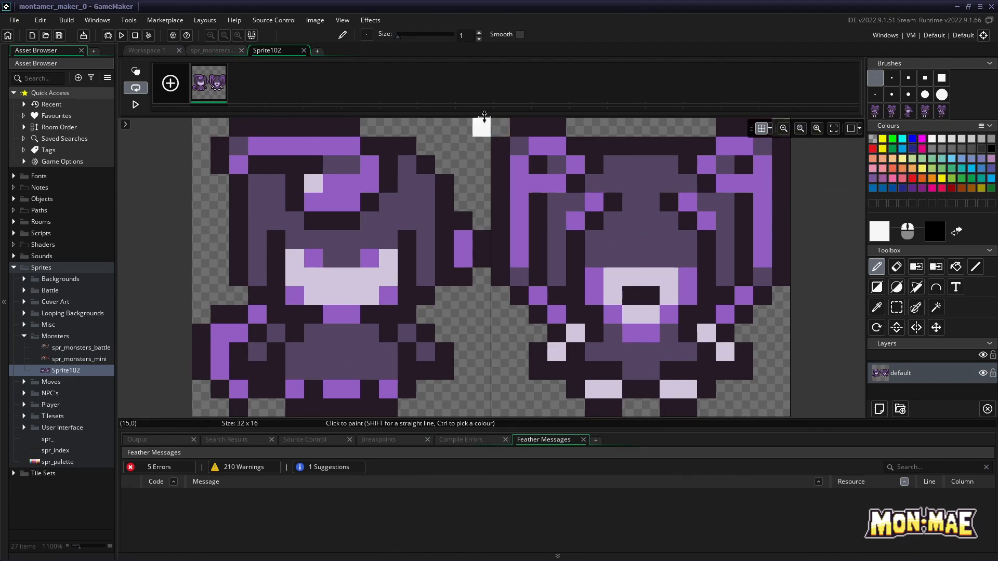
pyautogui.click(895, 309)
pyautogui.moveTo(199, 129); pyautogui.dragTo(481, 410)
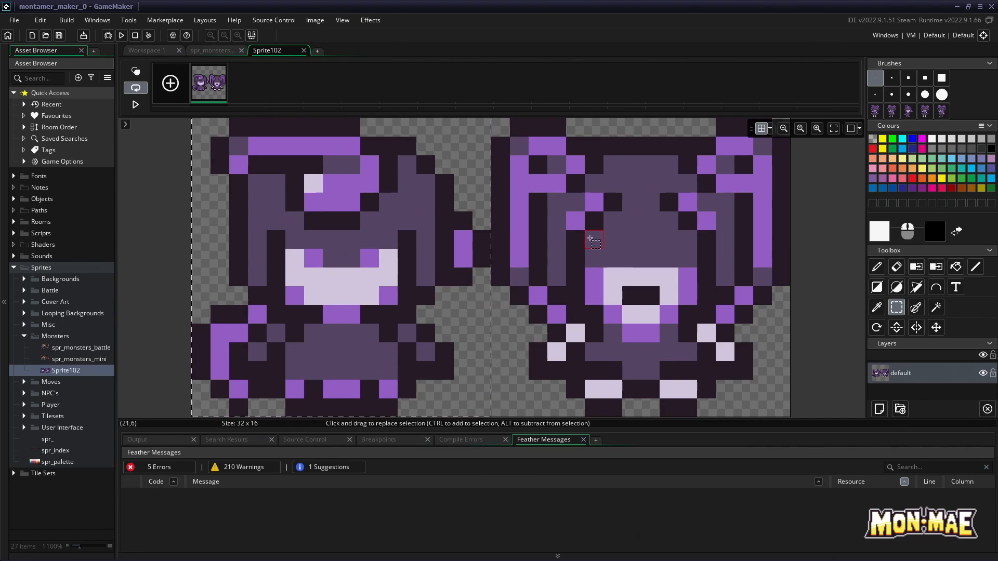
pyautogui.click(315, 21)
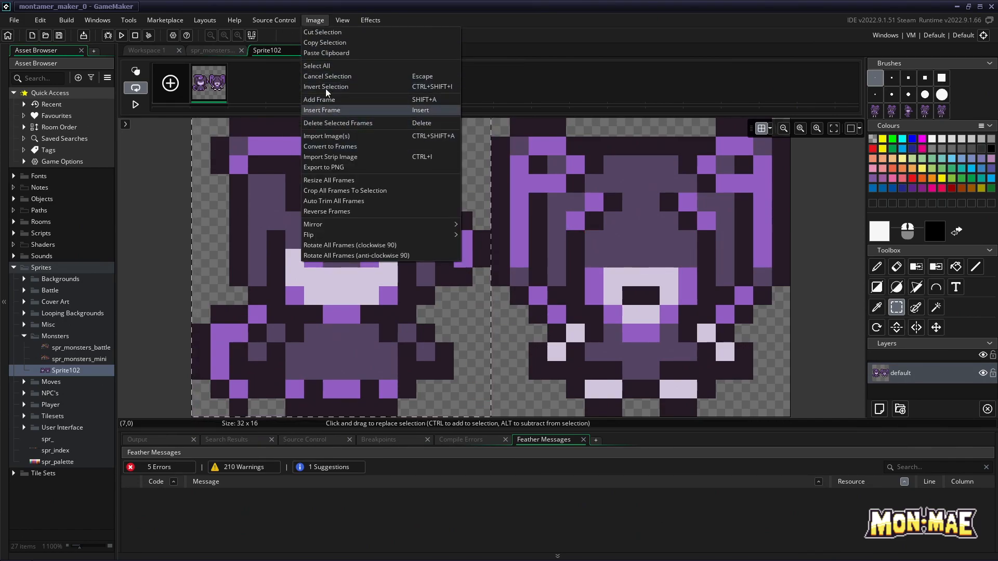
pyautogui.click(326, 44)
# Select the first empty cell after the last monster in the spr_monsters_mini sheet and paste the copied mini monster into it
pyautogui.click(207, 51)
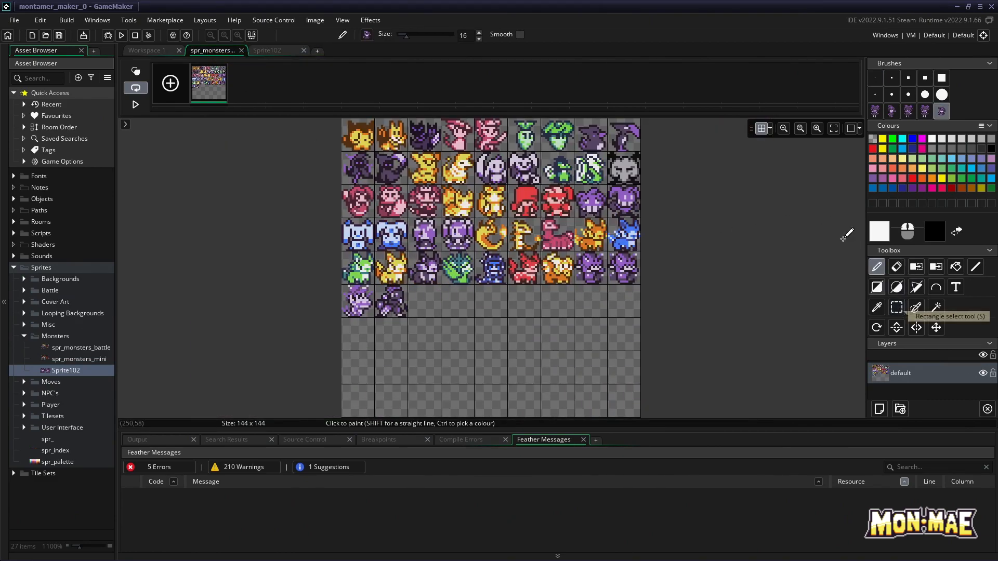
pyautogui.click(817, 133)
pyautogui.scroll(-2, 588, 234)
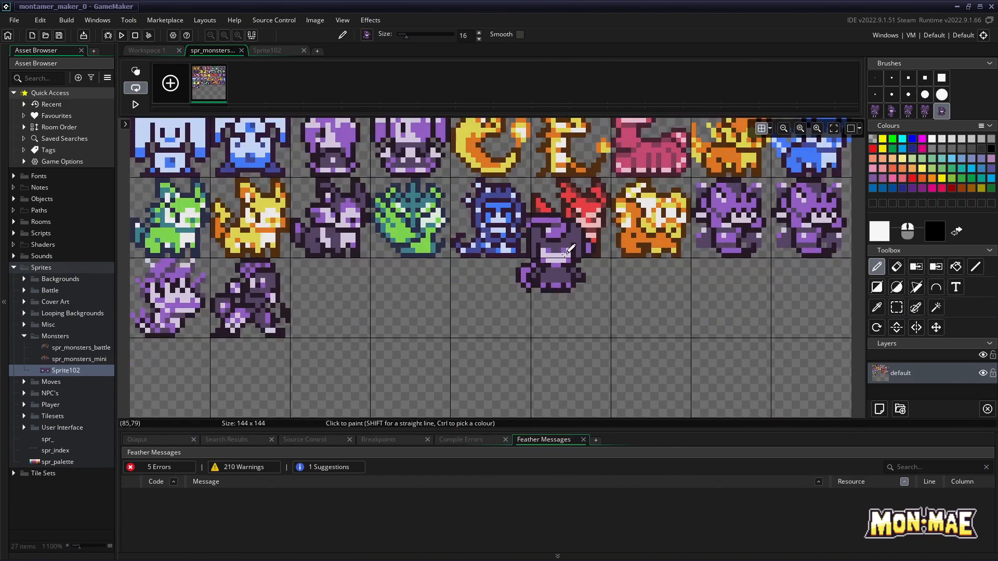
pyautogui.click(897, 308)
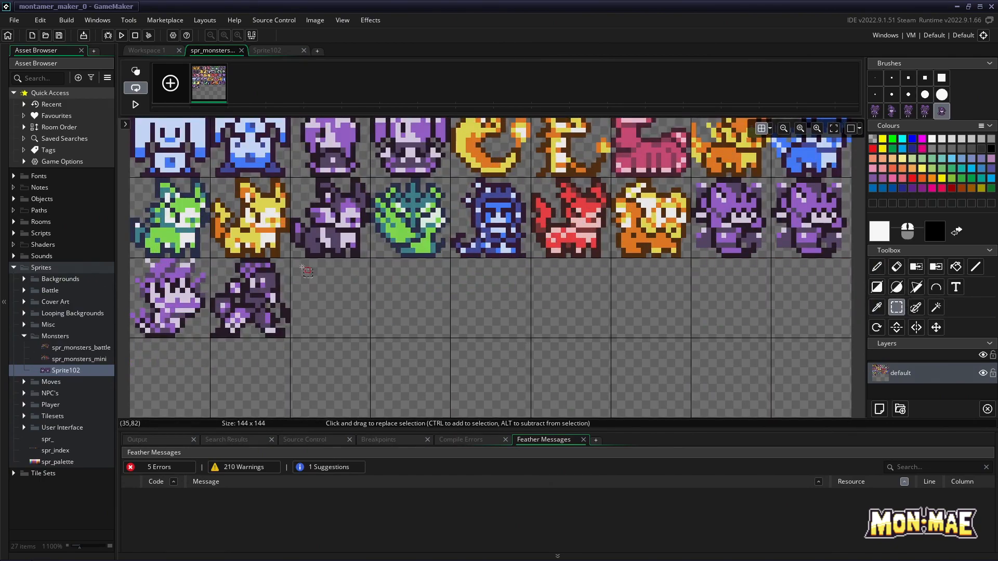
pyautogui.moveTo(292, 259); pyautogui.dragTo(409, 310)
pyautogui.click(315, 20)
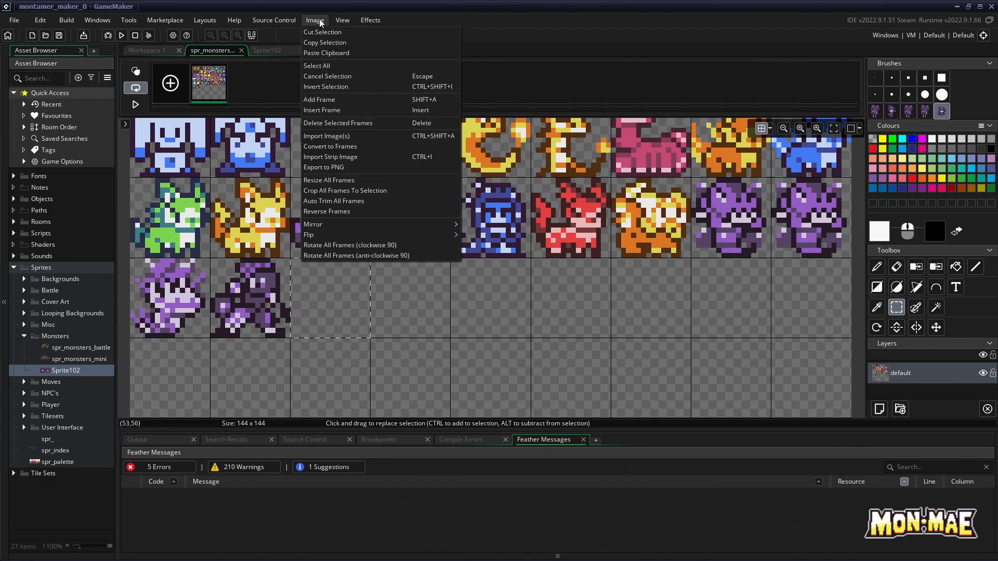
pyautogui.click(317, 54)
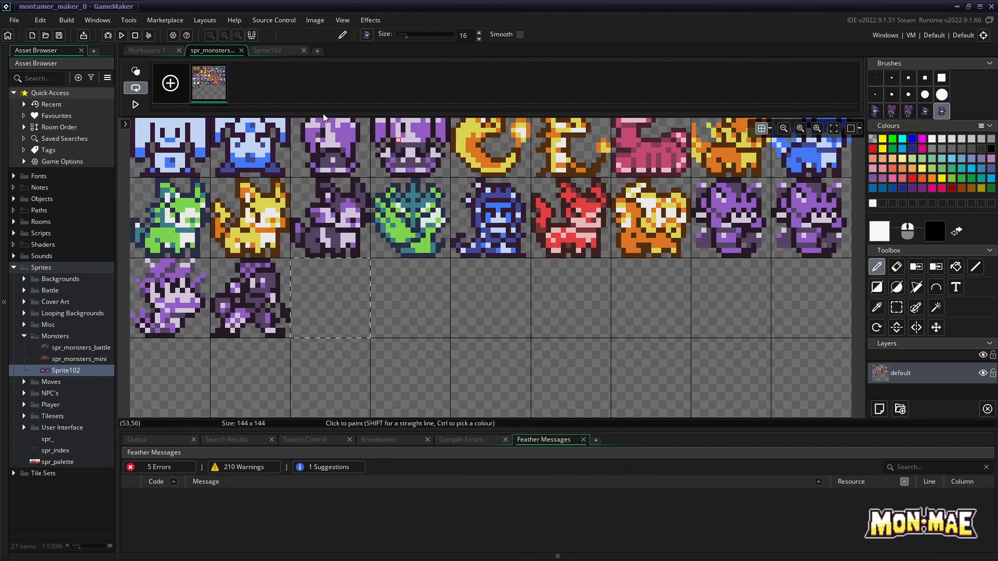
pyautogui.click(336, 297)
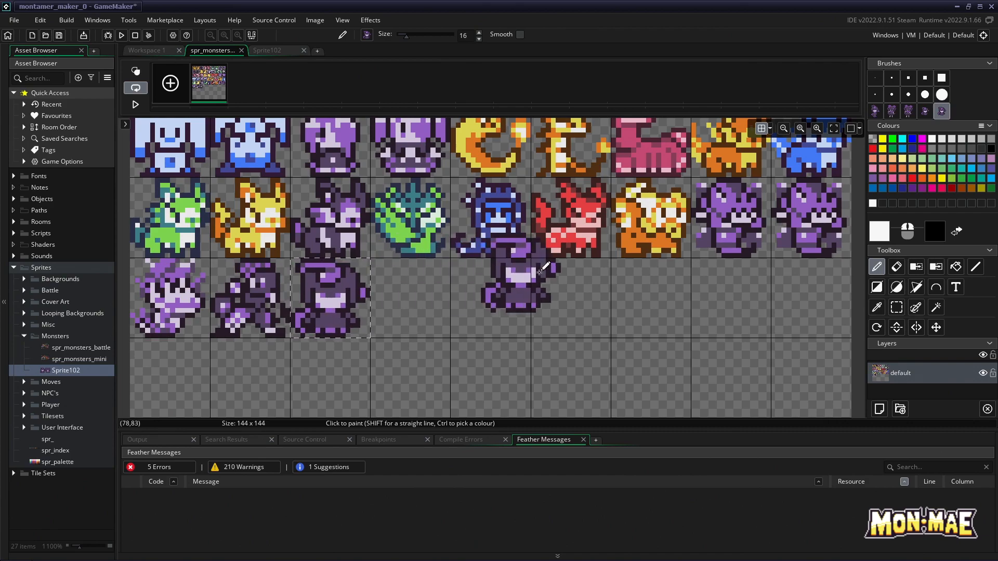
# Select the cell of the pigtailed mini monster in Sprite102's image with Rectangle select and copy it
pyautogui.click(271, 51)
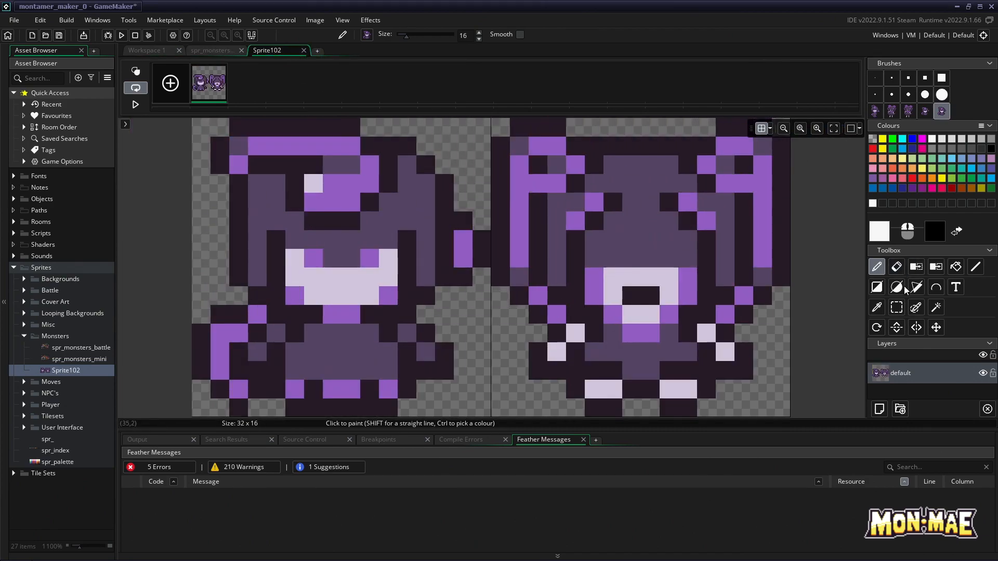
pyautogui.click(897, 307)
pyautogui.moveTo(504, 124); pyautogui.dragTo(779, 332)
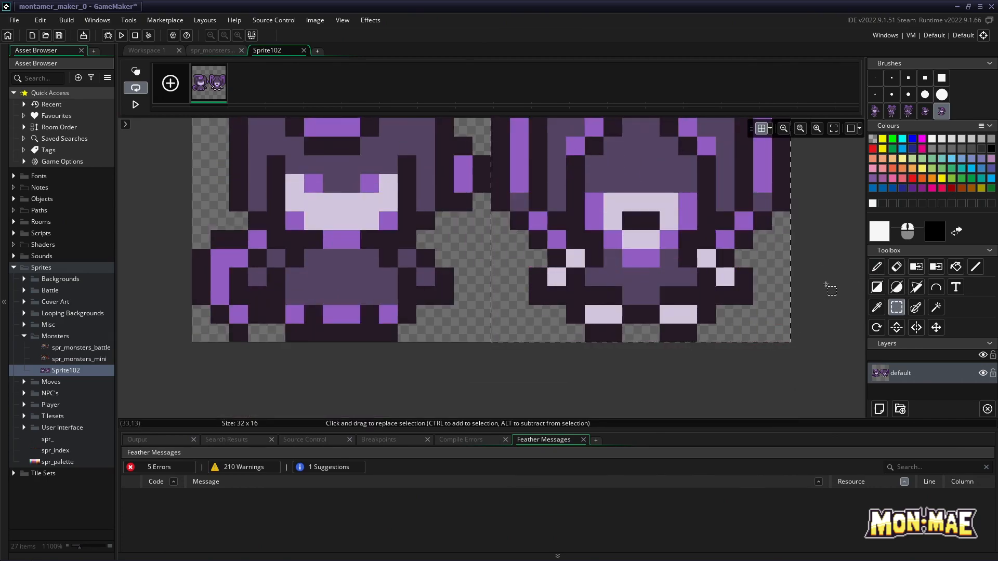
pyautogui.click(315, 21)
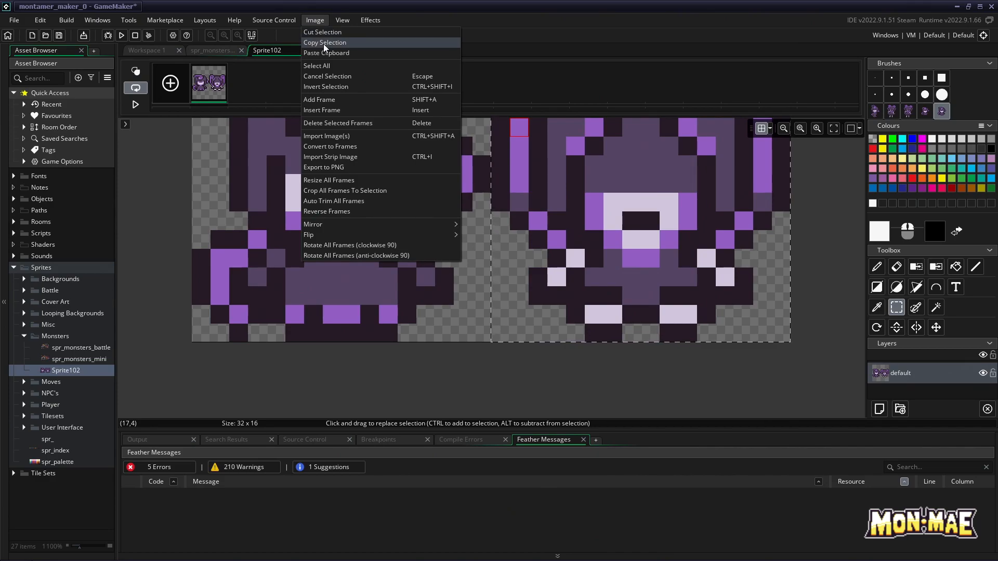
pyautogui.click(325, 42)
# Select the empty cell following the first added mini monster in spr_monsters_mini and paste the pigtailed mini monster into it
pyautogui.click(211, 50)
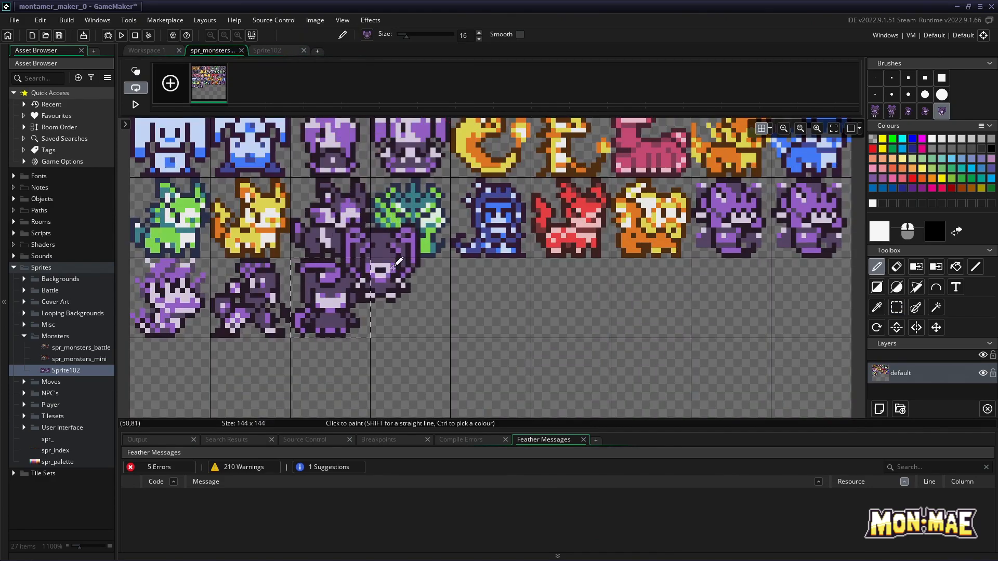
pyautogui.click(896, 307)
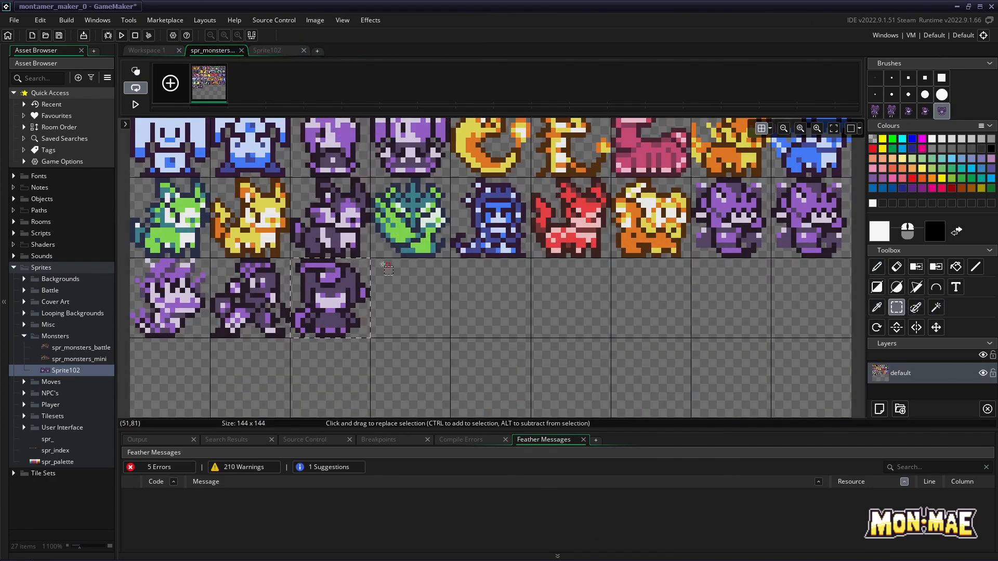
pyautogui.moveTo(374, 260); pyautogui.dragTo(454, 304)
pyautogui.click(315, 20)
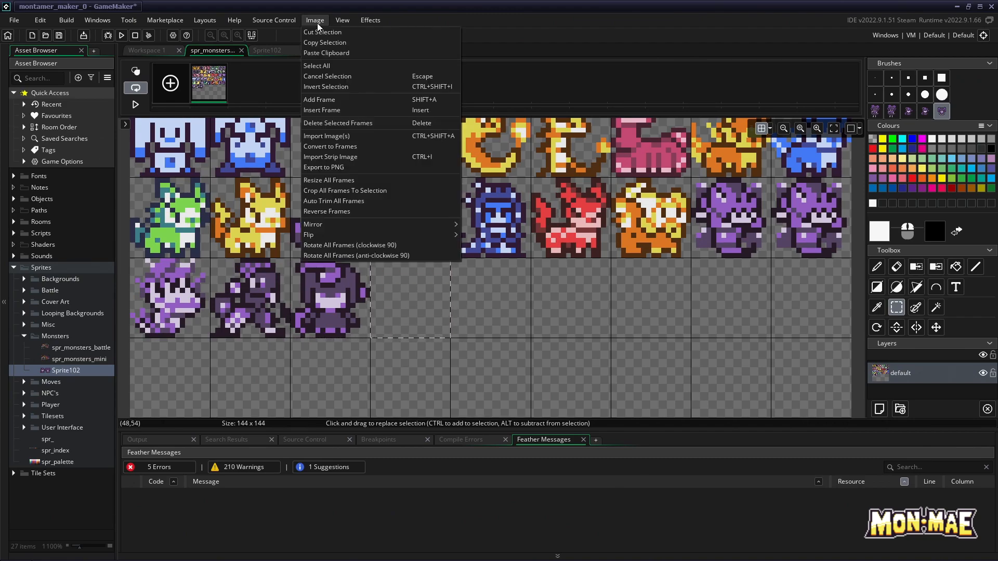
pyautogui.click(326, 53)
pyautogui.press('d')
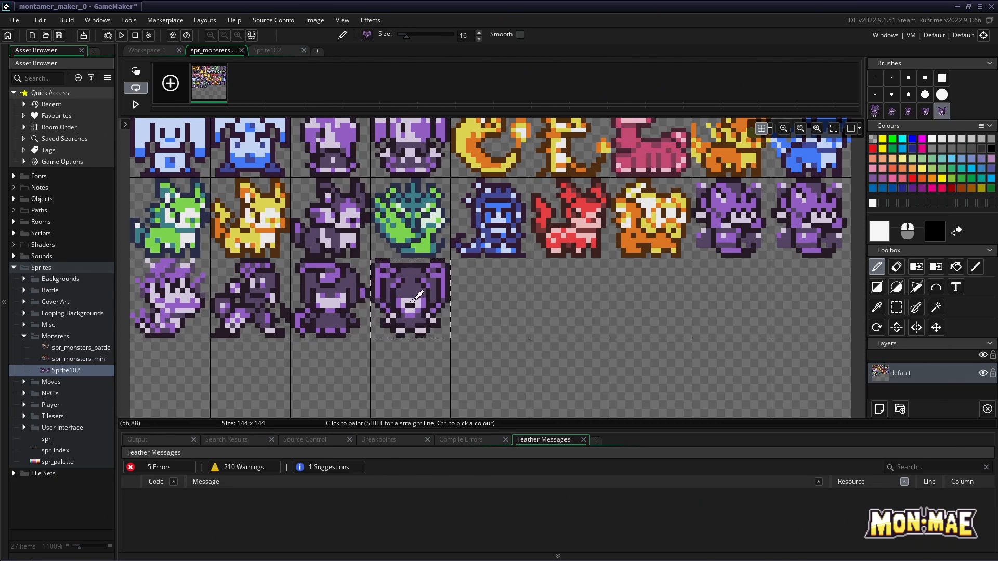
pyautogui.press('s')
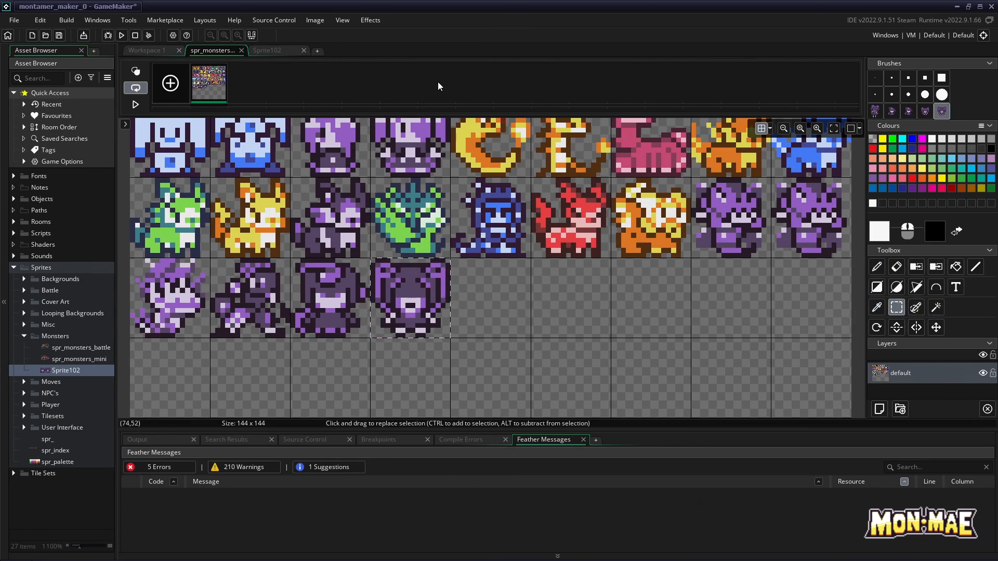
# Close the image editors and the Sprite102 window, and open the spr_monsters_mini sprite to check the added mini monsters
pyautogui.click(289, 51)
pyautogui.click(304, 50)
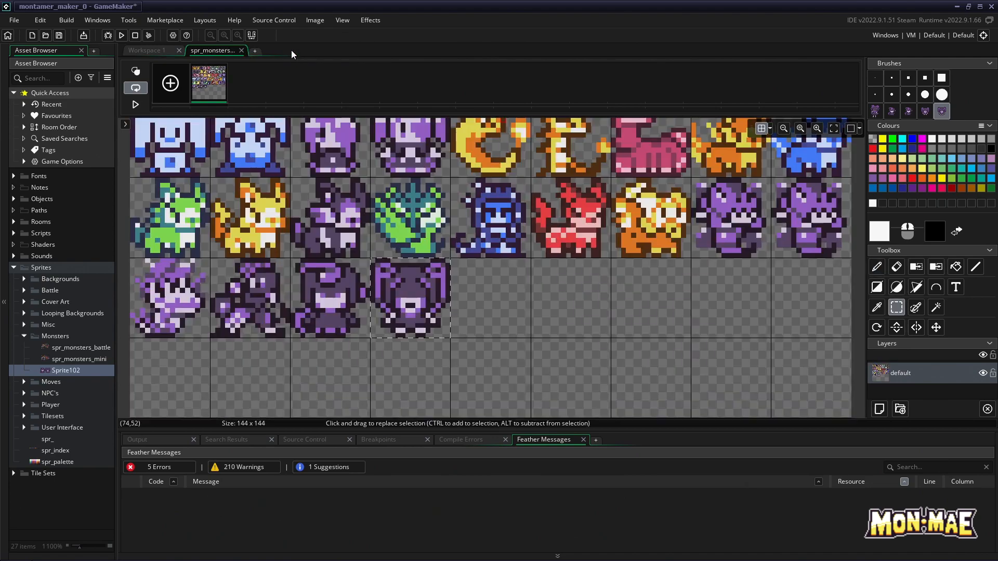
pyautogui.click(241, 50)
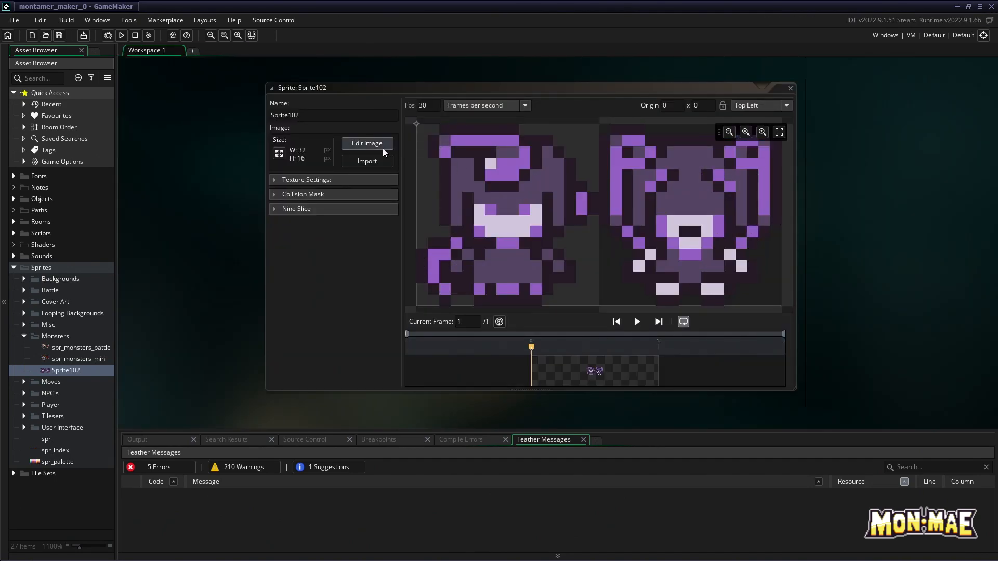
pyautogui.click(791, 88)
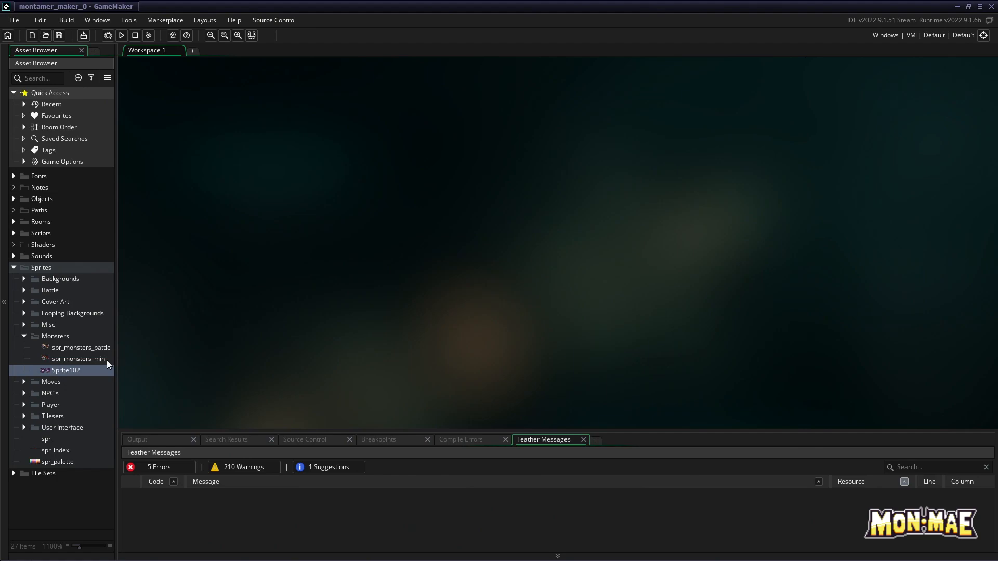
pyautogui.doubleClick(107, 359)
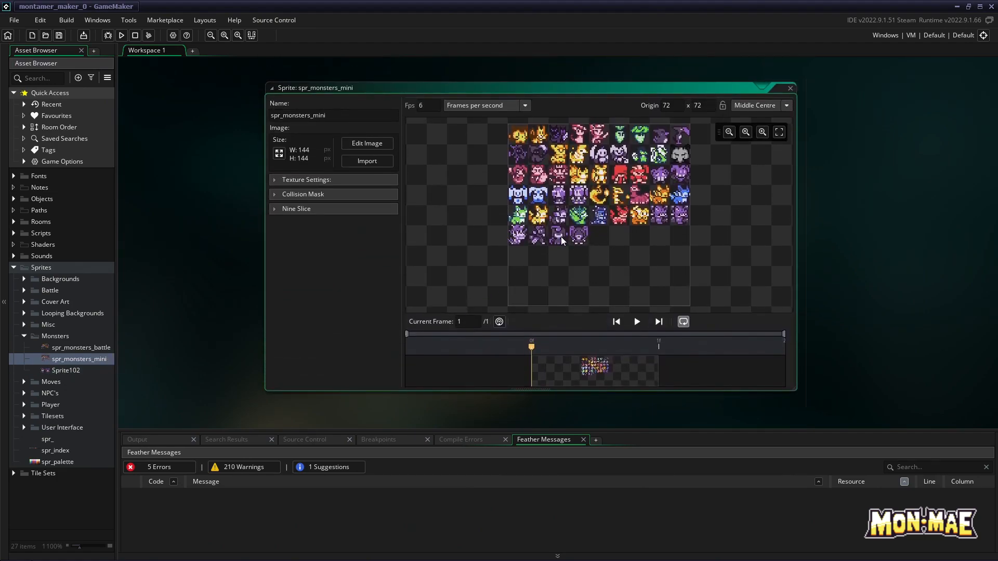
# Delete the Sprite102 sprite from the Monsters folder
pyautogui.rightClick(80, 373)
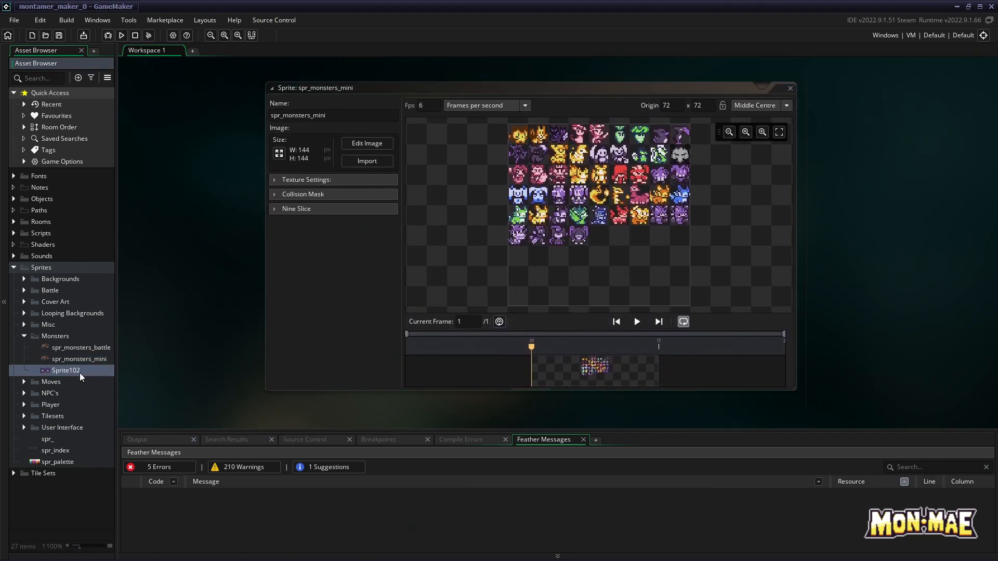
pyautogui.click(101, 294)
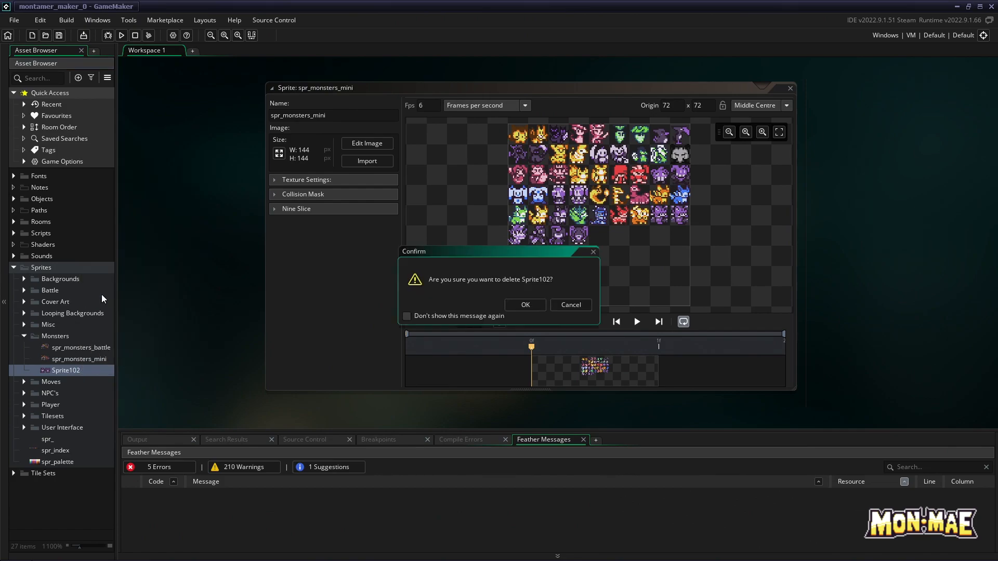
pyautogui.click(524, 306)
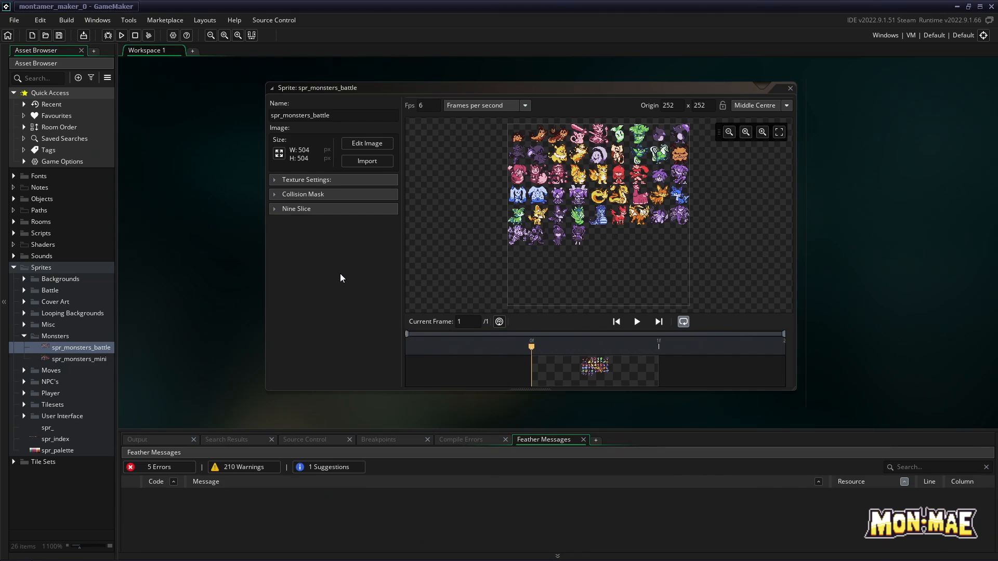
# Open the spr_monsters_battle image for editing, check its grid settings and activate Rectangle select
pyautogui.click(366, 145)
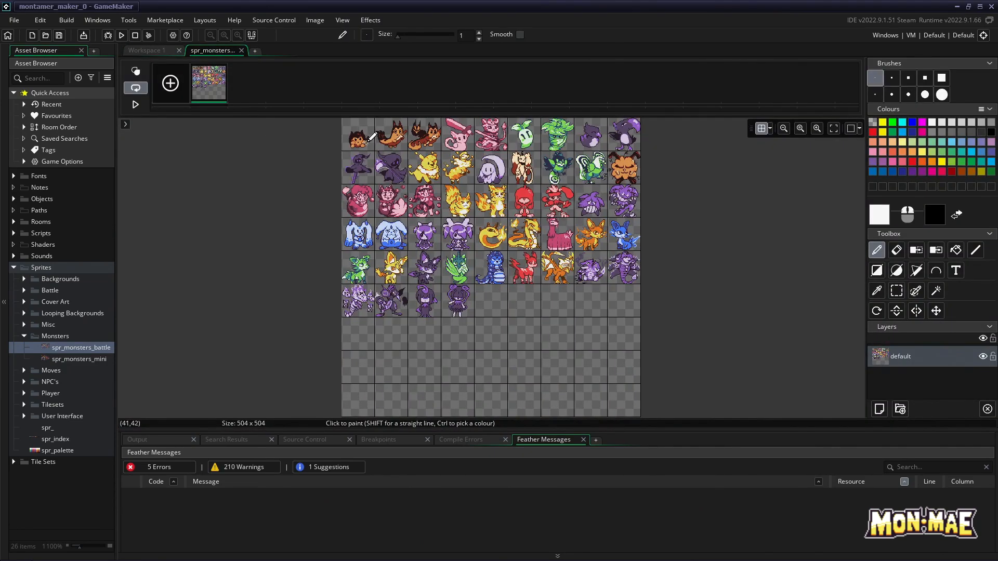
pyautogui.click(817, 129)
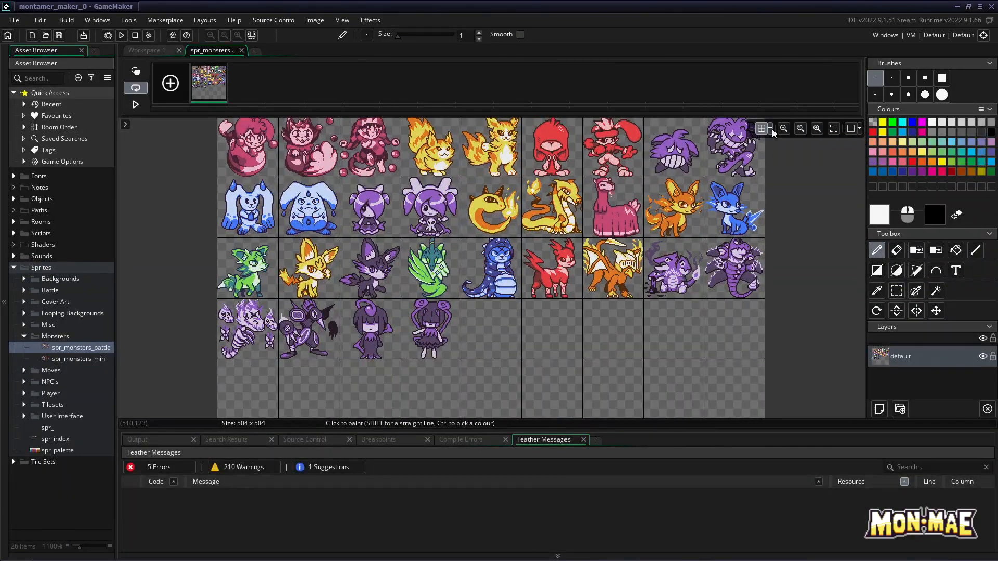
pyautogui.click(771, 129)
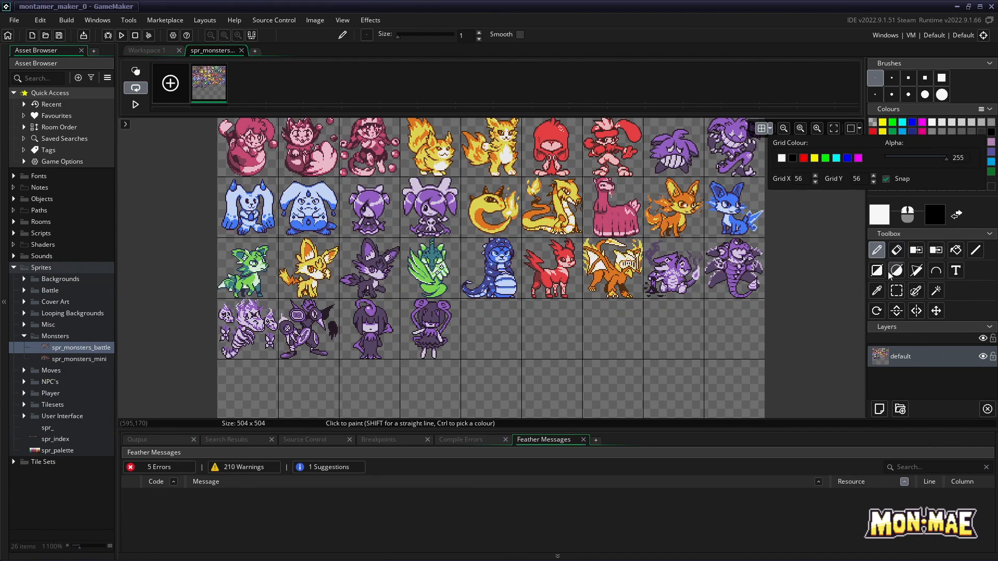
pyautogui.click(898, 292)
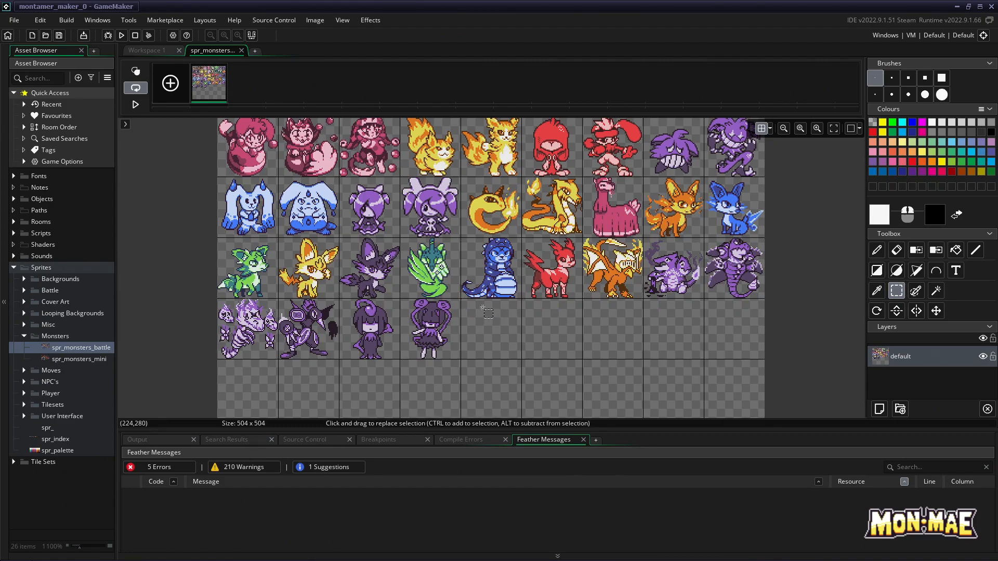
pyautogui.click(820, 128)
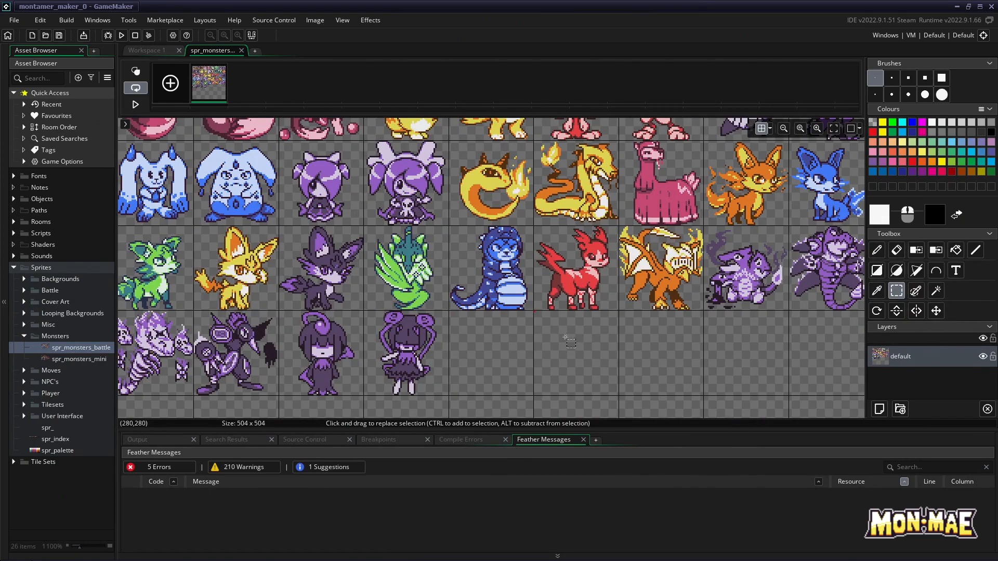
# Mark out the first two empty cells after the last battle monster with Rectangle select, leaving no selection active
pyautogui.moveTo(452, 313); pyautogui.dragTo(451, 313)
pyautogui.moveTo(543, 391); pyautogui.dragTo(546, 407)
pyautogui.click(543, 314)
pyautogui.moveTo(537, 313); pyautogui.dragTo(540, 316)
pyautogui.moveTo(617, 407); pyautogui.dragTo(624, 411)
pyautogui.click(667, 338)
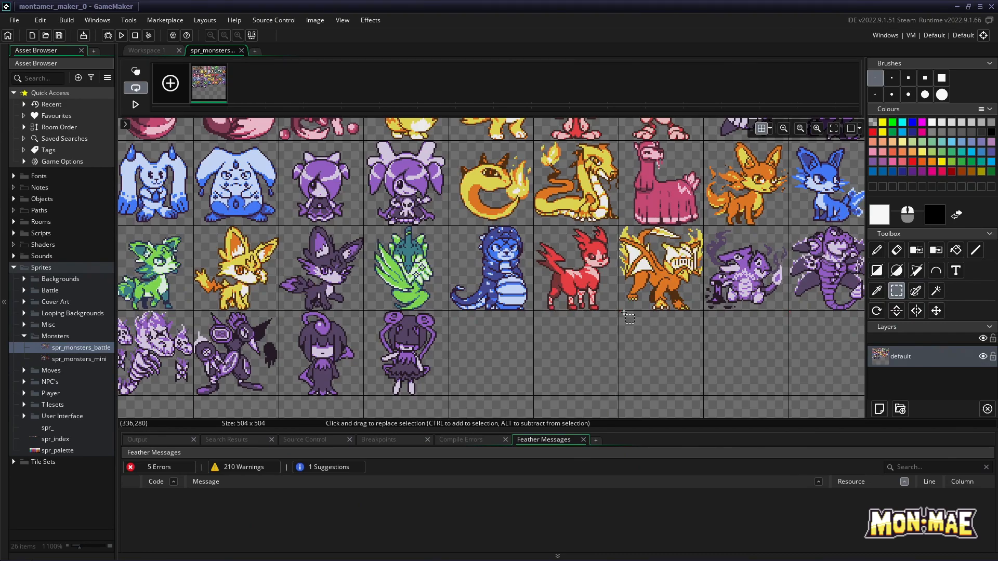